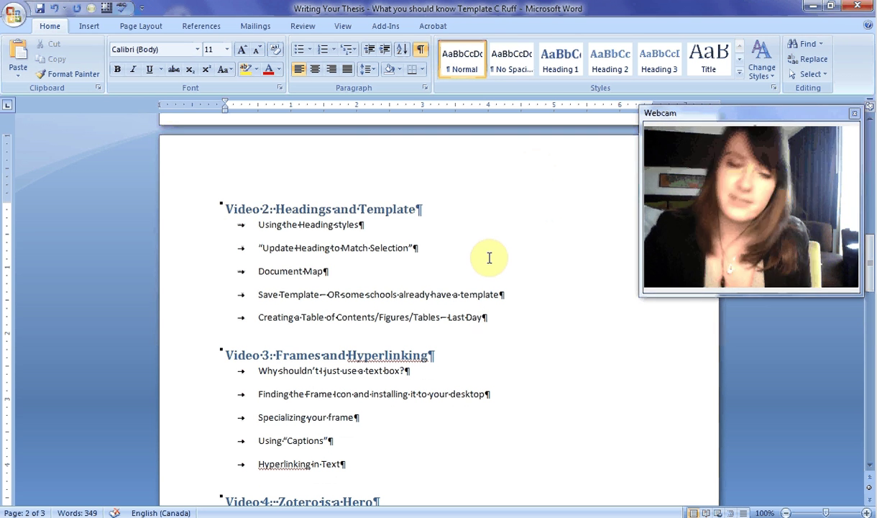
Step: Insert a page break before the "Video 3: Frames and Hyperlinking" heading so that section starts on a new page
{"action": "left_click", "coordinate": [293, 224]}
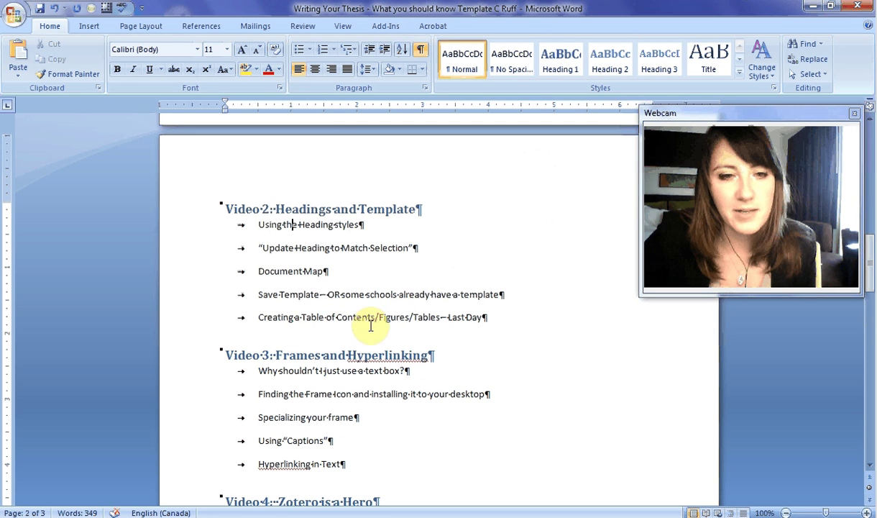
{"action": "left_click", "coordinate": [228, 353]}
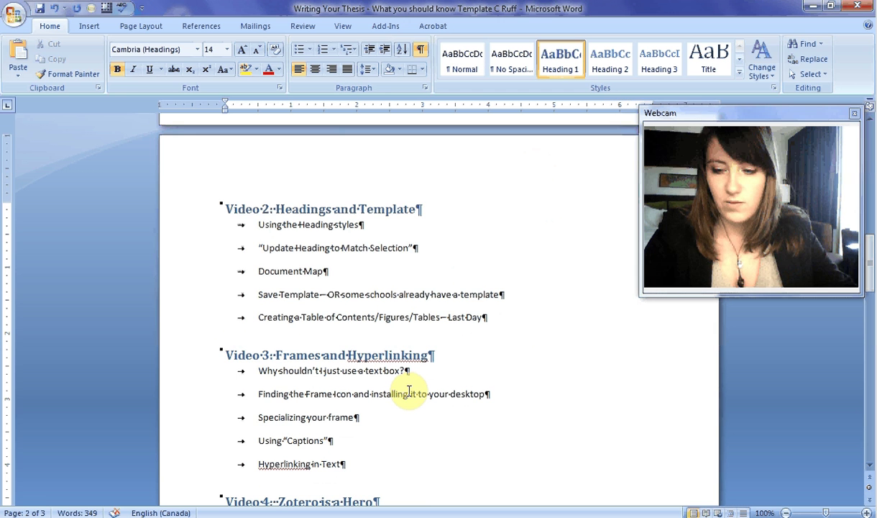
{"action": "key", "text": "ctrl+Return"}
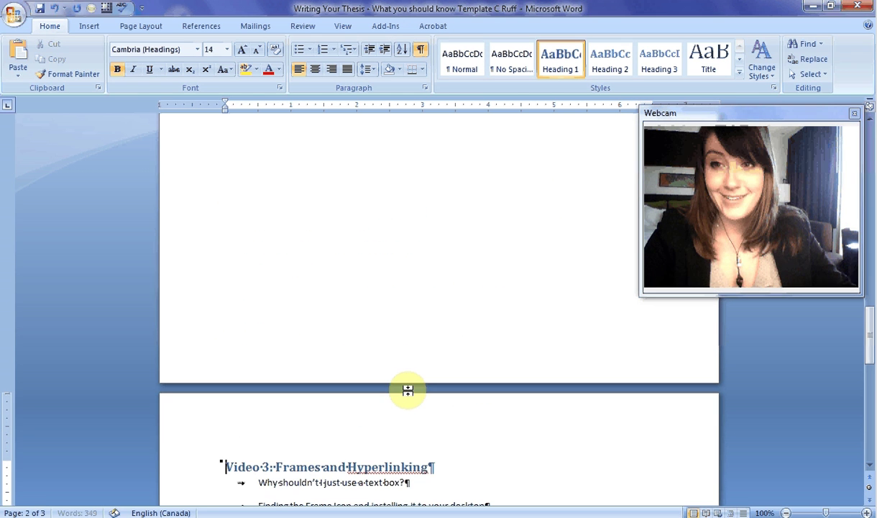
Step: Add an empty line and the text "Words words words" below the Video 2 bullet list
{"action": "scroll", "coordinate": [348, 237], "scroll_direction": "up", "scroll_amount": 2}
{"action": "scroll", "coordinate": [349, 238], "scroll_direction": "up", "scroll_amount": 5}
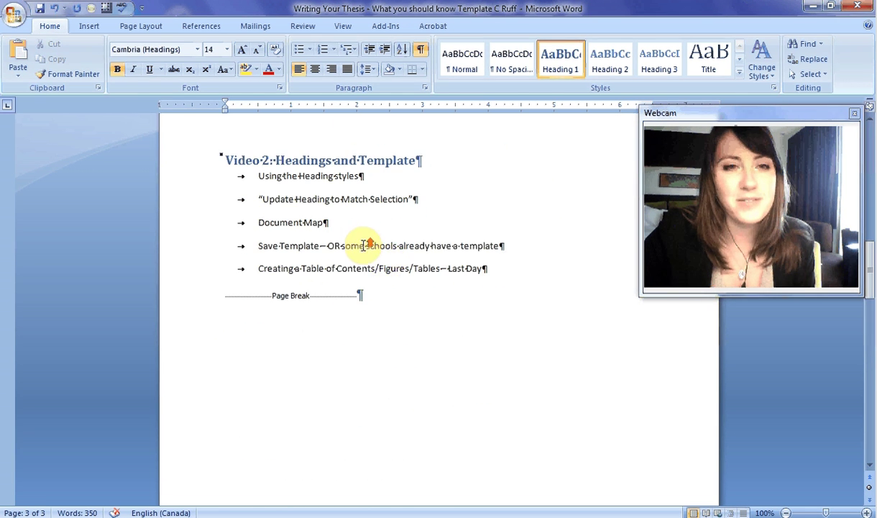
{"action": "left_click", "coordinate": [498, 269]}
{"action": "key", "text": "Return"}
{"action": "key", "text": "Return"}
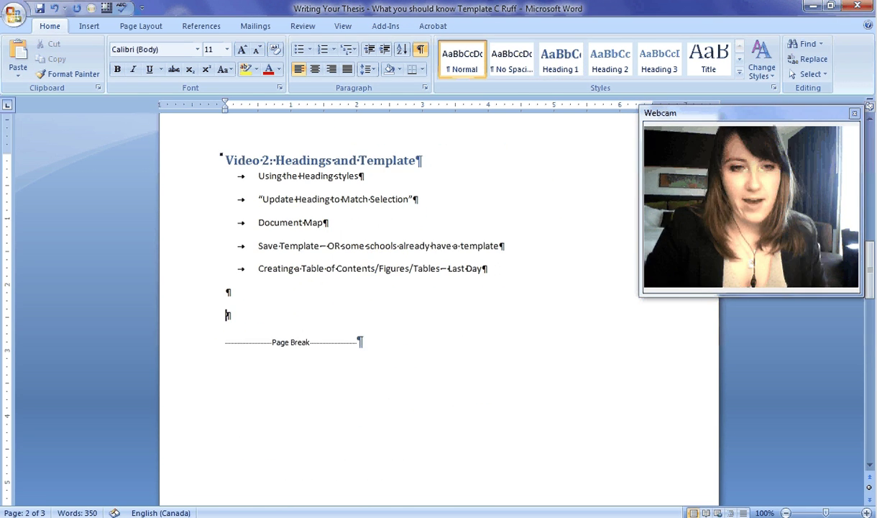
{"action": "type", "text": "wo"}
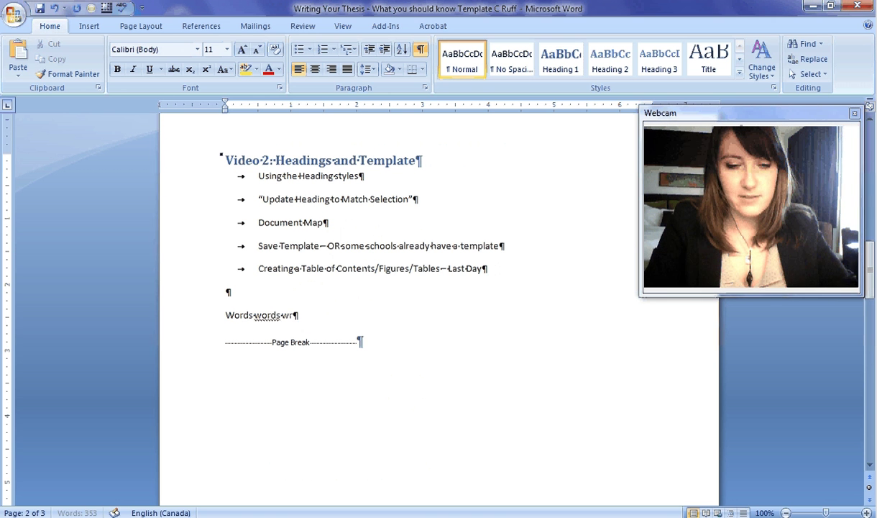
{"action": "type", "text": "rds"}
Step: Copy "Words words words" and paste it repeatedly to build a filler paragraph about seven lines long
{"action": "left_click_drag", "start_coordinate": [303, 315], "coordinate": [227, 311]}
{"action": "key", "text": "ctrl+c"}
{"action": "key", "text": "ctrl+v"}
{"action": "key", "text": "ctrl+v"}
{"action": "key", "text": "ctrl+v"}
{"action": "key", "text": "ctrl+v"}
{"action": "key", "text": "ctrl+v"}
{"action": "key", "text": "ctrl+v"}
{"action": "key", "text": "ctrl+v"}
{"action": "key", "text": "ctrl+v"}
{"action": "key", "text": "ctrl+v"}
{"action": "key", "text": "ctrl+v"}
{"action": "key", "text": "ctrl+v"}
{"action": "key", "text": "ctrl+v"}
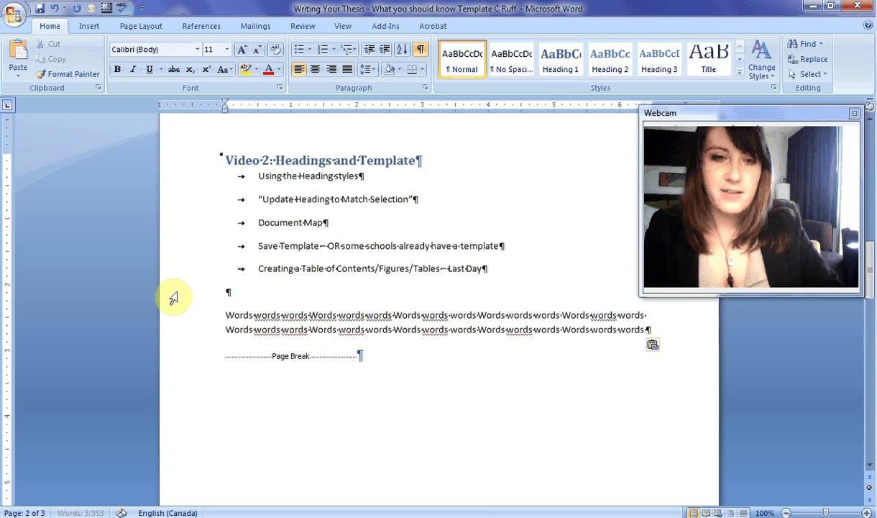
{"action": "key", "text": "ctrl+v"}
{"action": "key", "text": "ctrl+v"}
{"action": "key", "text": "ctrl+v"}
{"action": "key", "text": "ctrl+v"}
{"action": "key", "text": "ctrl+v"}
{"action": "key", "text": "ctrl+v"}
{"action": "key", "text": "ctrl+v"}
{"action": "key", "text": "ctrl+v"}
{"action": "key", "text": "ctrl+v"}
{"action": "key", "text": "ctrl+v"}
{"action": "key", "text": "ctrl+v"}
{"action": "key", "text": "ctrl+v"}
{"action": "key", "text": "ctrl+v"}
{"action": "key", "text": "ctrl+v"}
{"action": "key", "text": "ctrl+v"}
{"action": "key", "text": "ctrl+v"}
{"action": "key", "text": "ctrl+v"}
{"action": "key", "text": "ctrl+v"}
{"action": "key", "text": "ctrl+v"}
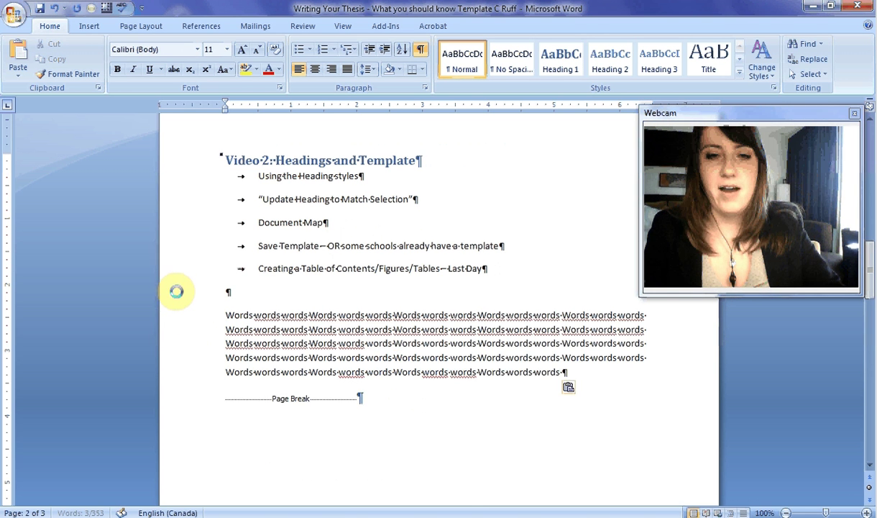
{"action": "key", "text": "ctrl+v"}
{"action": "key", "text": "ctrl+v"}
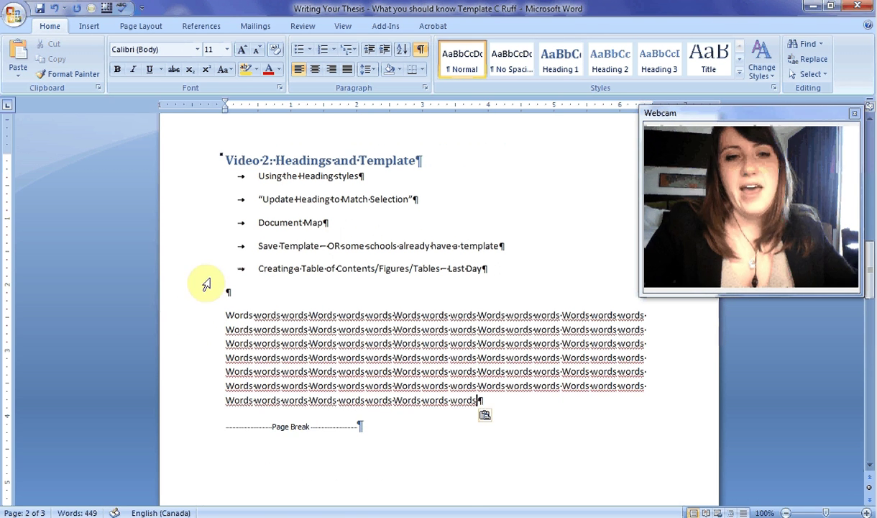
Step: Add the title line "Paragraph 1: Fruits" directly above the filler paragraph
{"action": "left_click", "coordinate": [225, 315]}
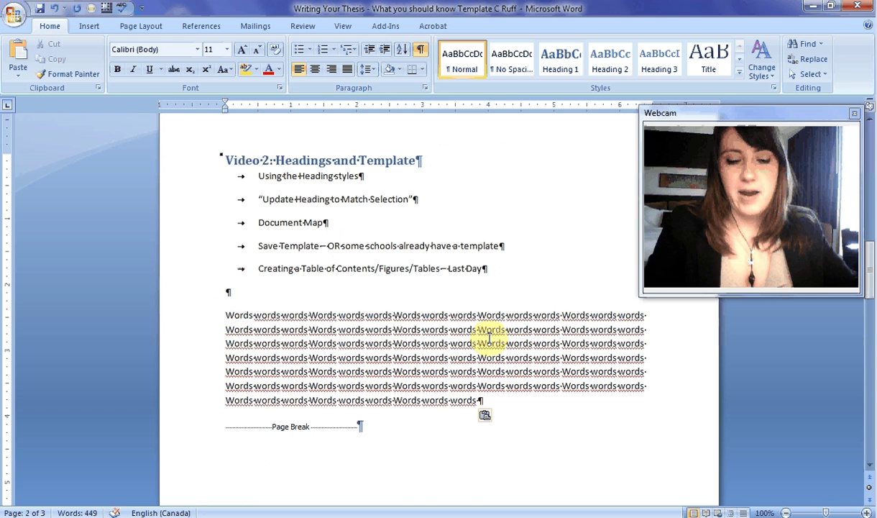
{"action": "key", "text": "Return"}
{"action": "key", "text": "Up"}
{"action": "type", "text": "Paragra"}
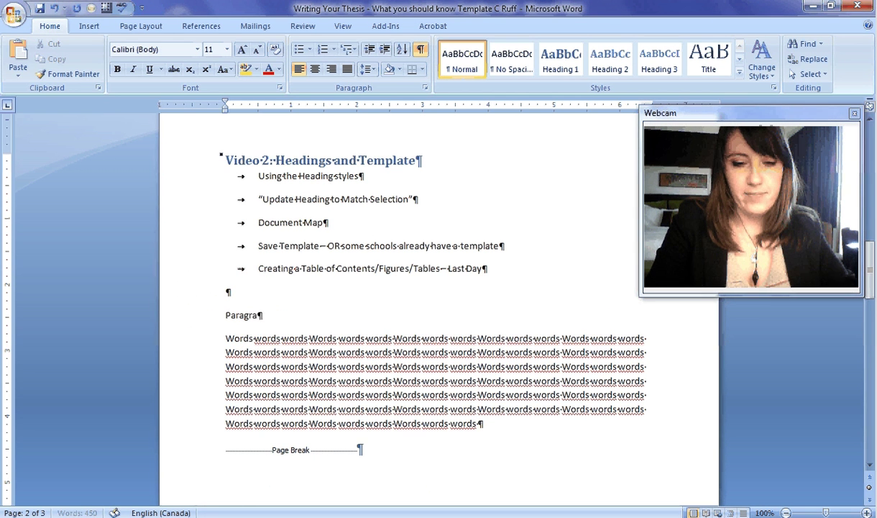
{"action": "type", "text": "ph 1: Fruits"}
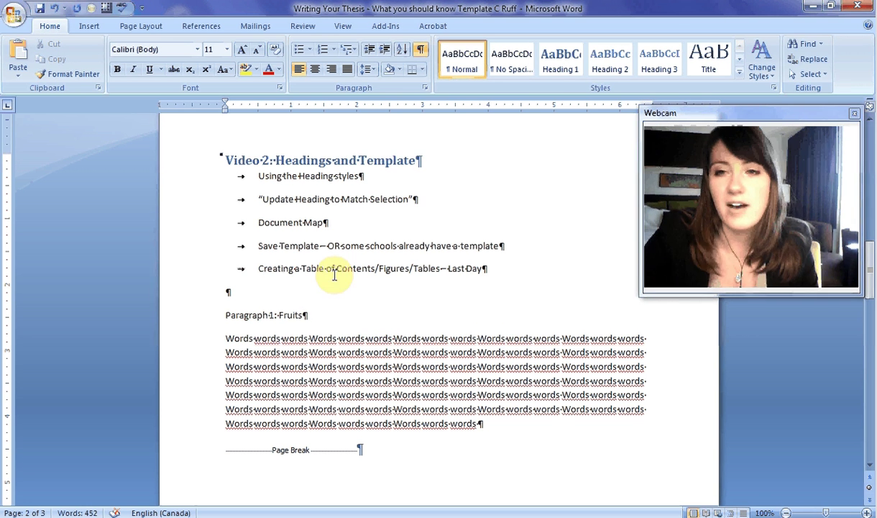
Step: Paste a copy of the filler paragraph below the Fruits section and title it "Bananas" on the line between them
{"action": "triple_click", "coordinate": [254, 353]}
{"action": "key", "text": "ctrl+c"}
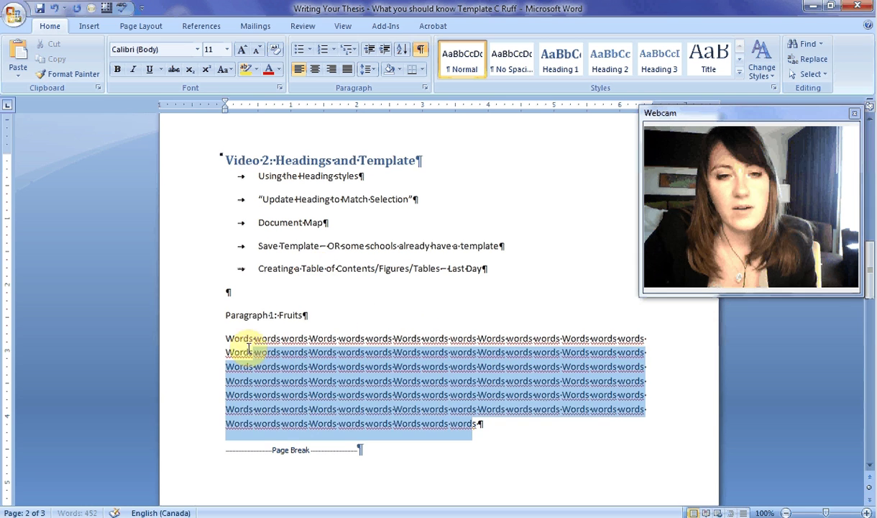
{"action": "left_click", "coordinate": [544, 422]}
{"action": "key", "text": "Return"}
{"action": "key", "text": "Return"}
{"action": "key", "text": "ctrl+v"}
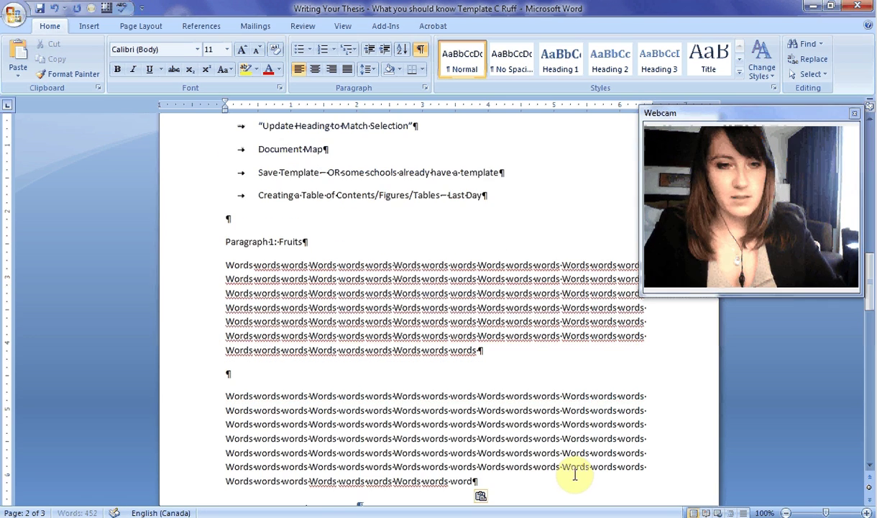
{"action": "left_click", "coordinate": [230, 374]}
{"action": "type", "text": "Ban"}
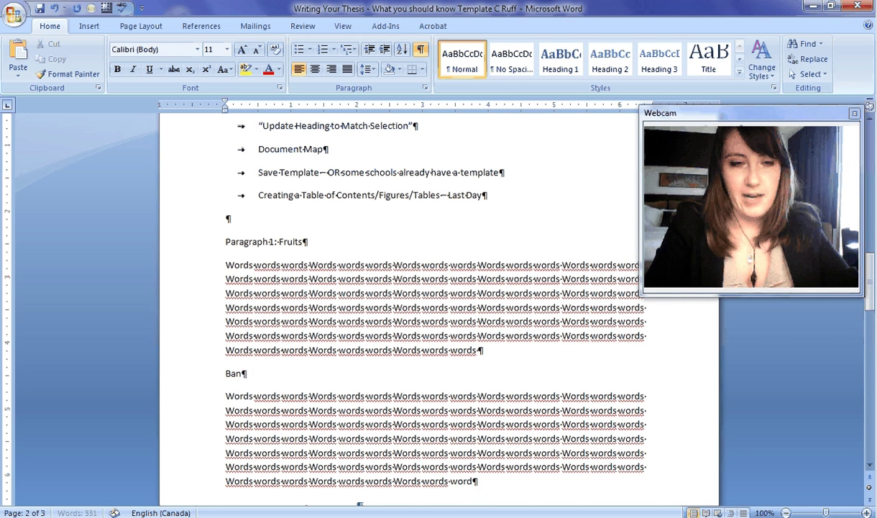
{"action": "type", "text": "anas"}
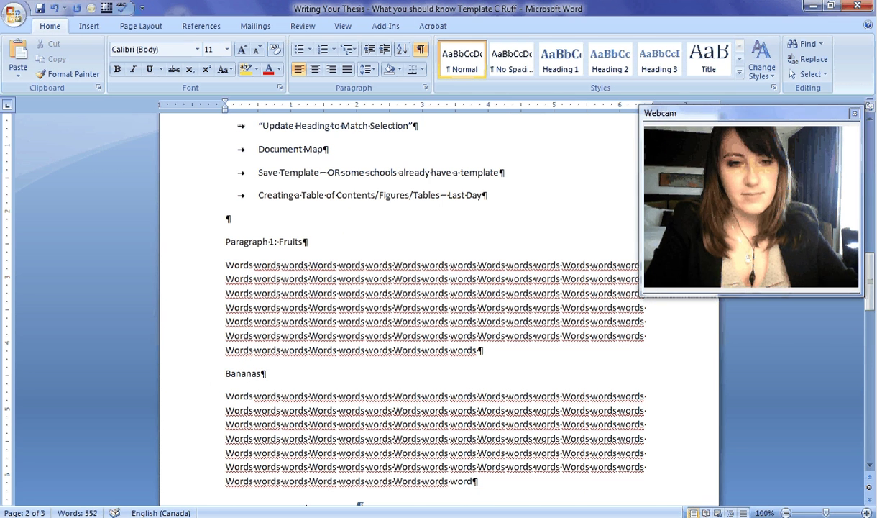
Step: Paste another copy of the filler text after the Bananas paragraph and title it "Apples"
{"action": "scroll", "coordinate": [496, 446], "scroll_direction": "down", "scroll_amount": 2}
{"action": "left_click", "coordinate": [475, 382]}
{"action": "key", "text": "Return"}
{"action": "key", "text": "Return"}
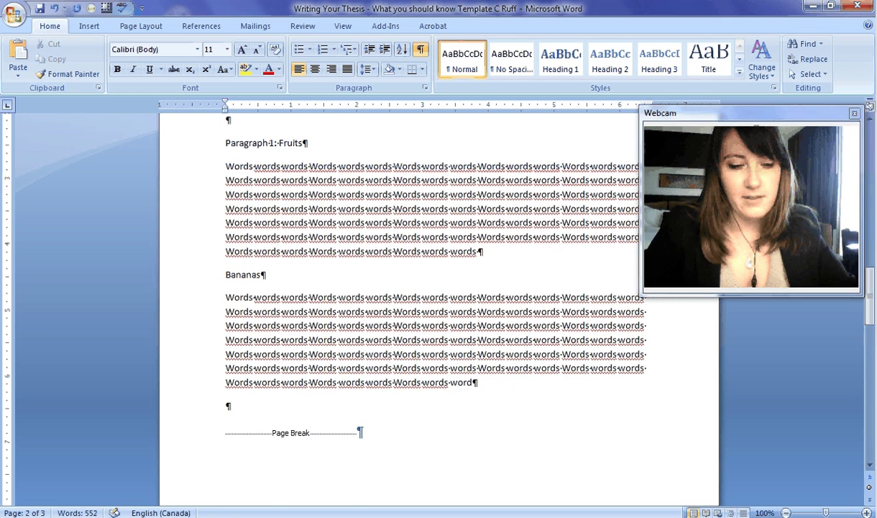
{"action": "key", "text": "ctrl+v"}
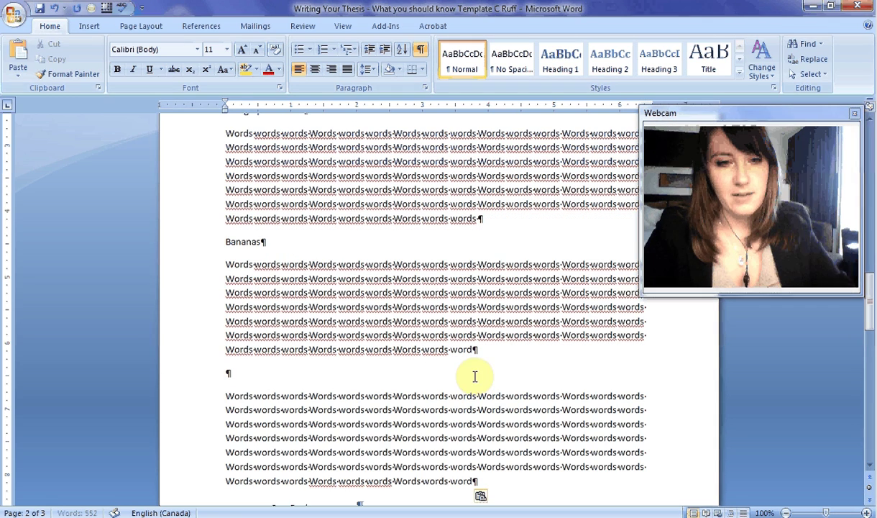
{"action": "double_click", "coordinate": [230, 374]}
{"action": "type", "text": "Apples"}
Step: Add another copy of the filler text after the Apples paragraph and title it "Red apples"
{"action": "scroll", "coordinate": [432, 359], "scroll_direction": "down", "scroll_amount": 2}
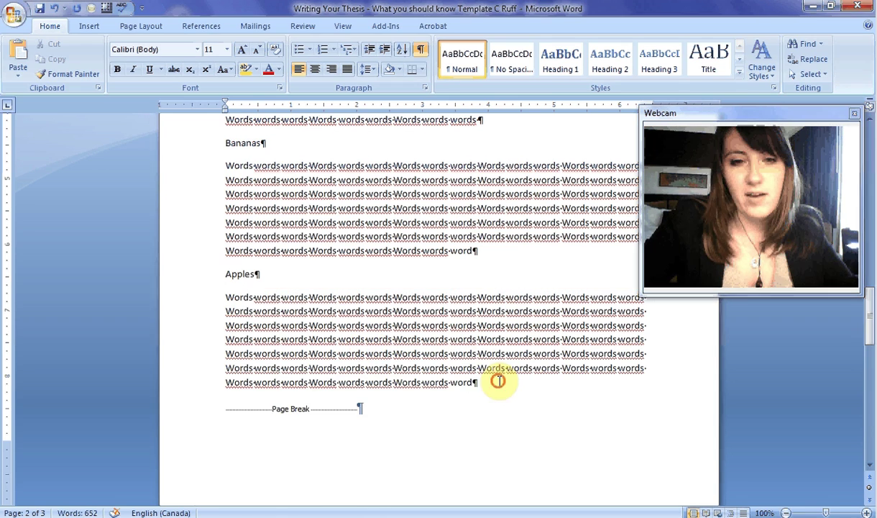
{"action": "key", "text": "BackSpace"}
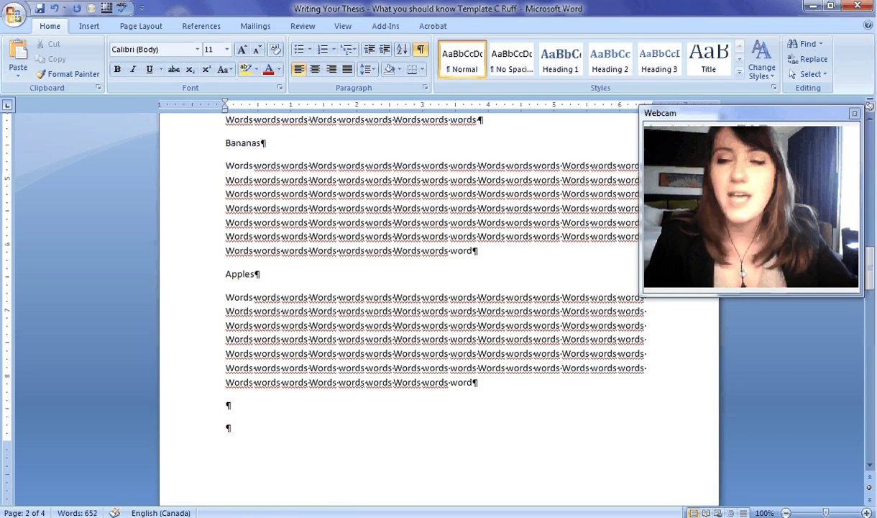
{"action": "scroll", "coordinate": [489, 362], "scroll_direction": "down", "scroll_amount": 4}
{"action": "left_click", "coordinate": [227, 212]}
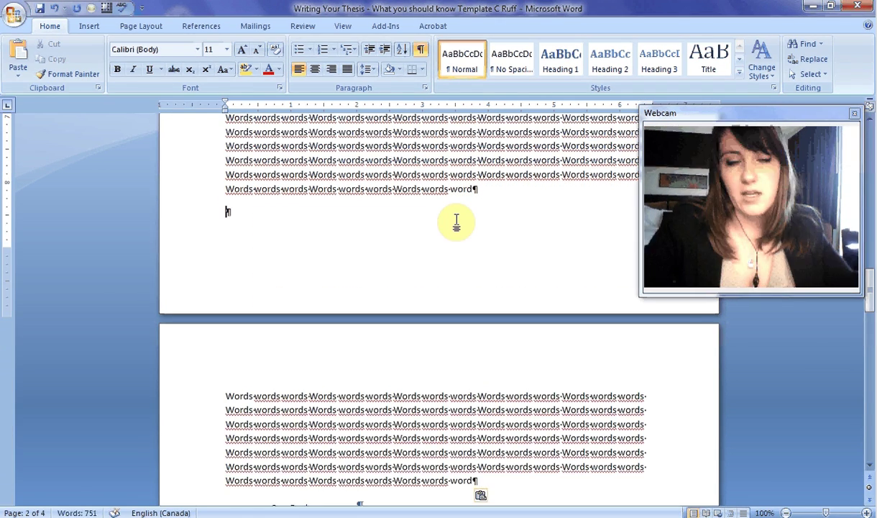
{"action": "type", "text": "Red apples"}
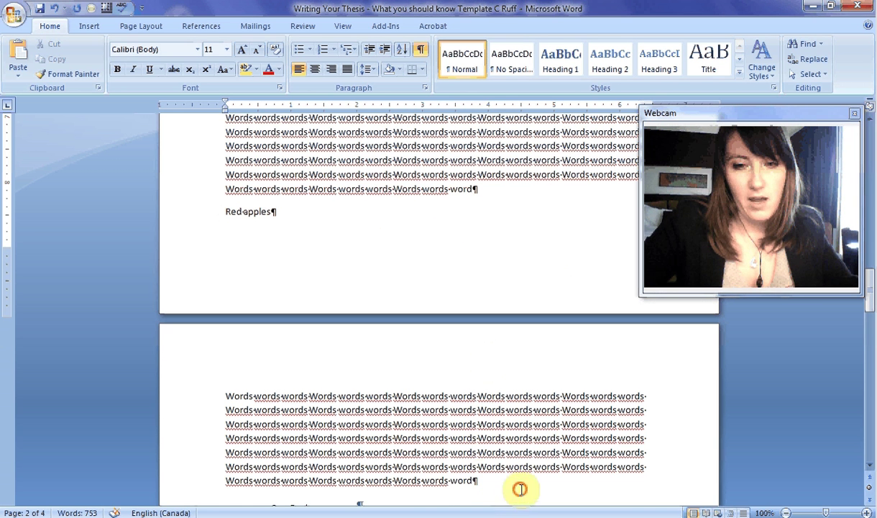
Step: Paste one more copy of the filler text after the Red apples paragraph and title it "Green apples"
{"action": "left_click", "coordinate": [477, 480]}
{"action": "key", "text": "Return"}
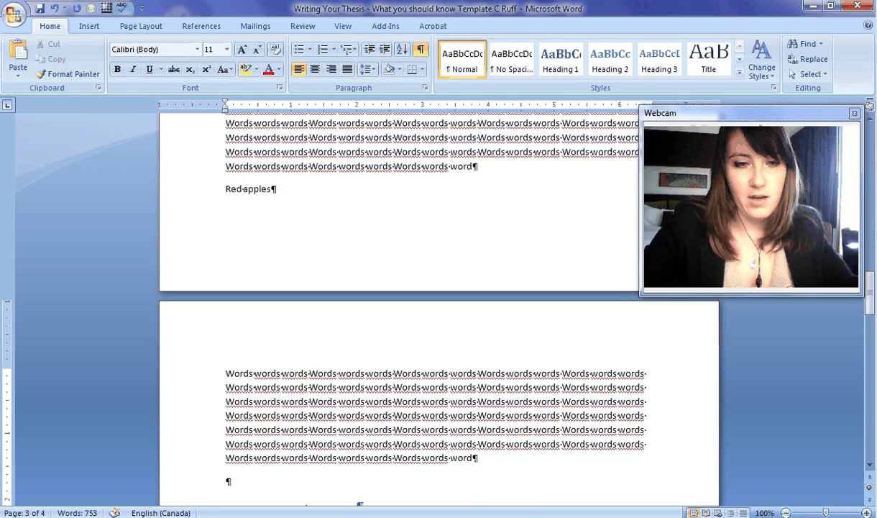
{"action": "key", "text": "Return"}
{"action": "key", "text": "ctrl+v"}
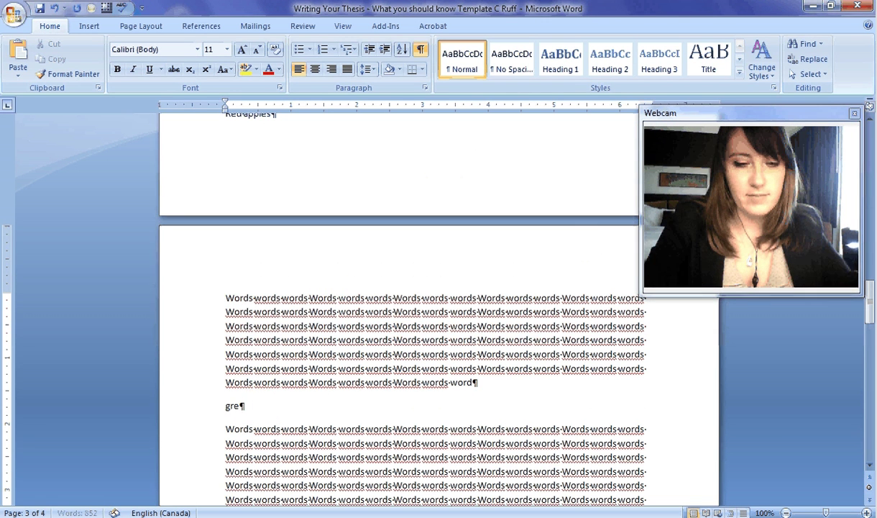
{"action": "type", "text": "apples"}
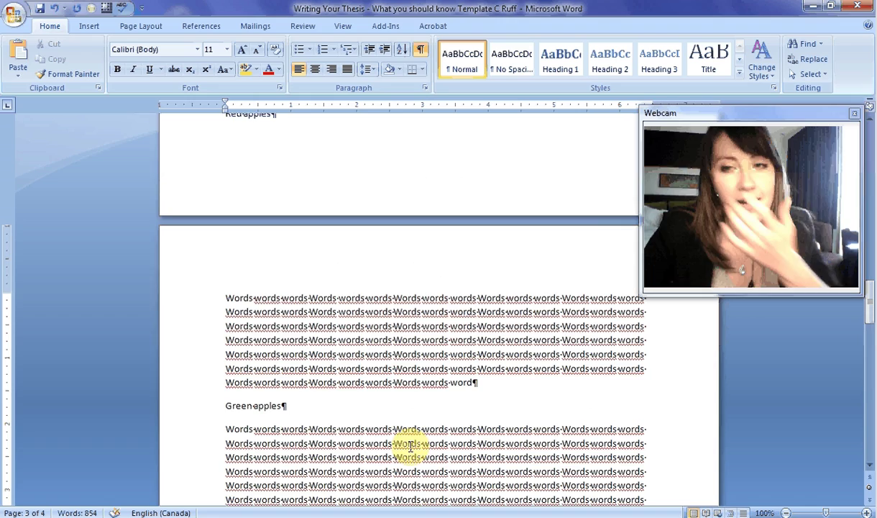
Step: Apply the Heading 1 style to the title line "Paragraph 1: Fruits"
{"action": "scroll", "coordinate": [392, 463], "scroll_direction": "up", "scroll_amount": 8}
{"action": "scroll", "coordinate": [439, 403], "scroll_direction": "up", "scroll_amount": 5}
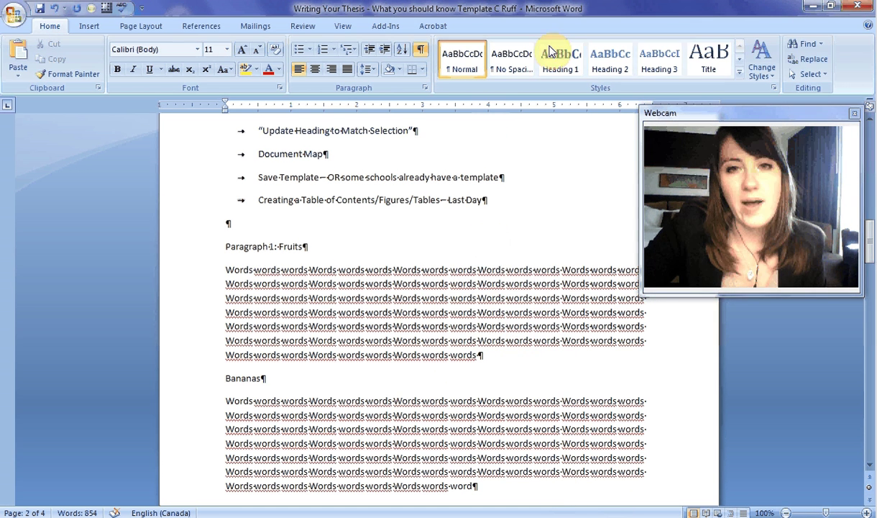
{"action": "left_click", "coordinate": [738, 74]}
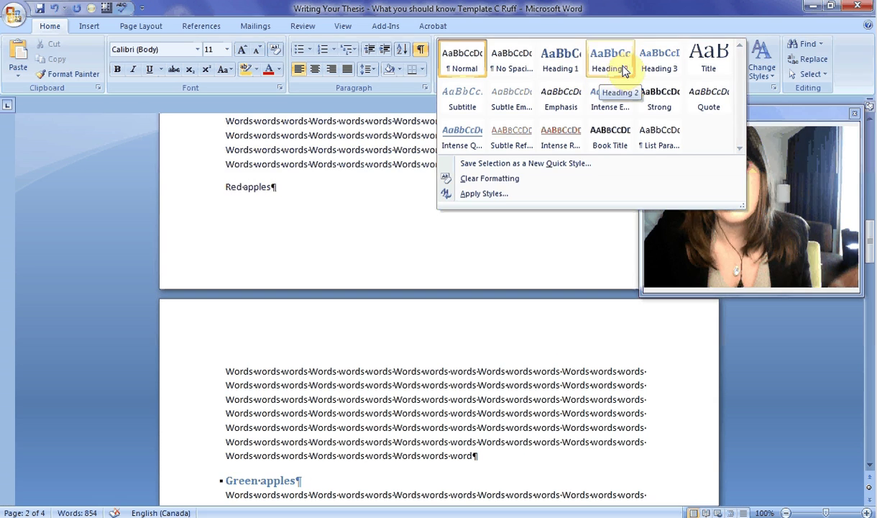
{"action": "left_click", "coordinate": [372, 243]}
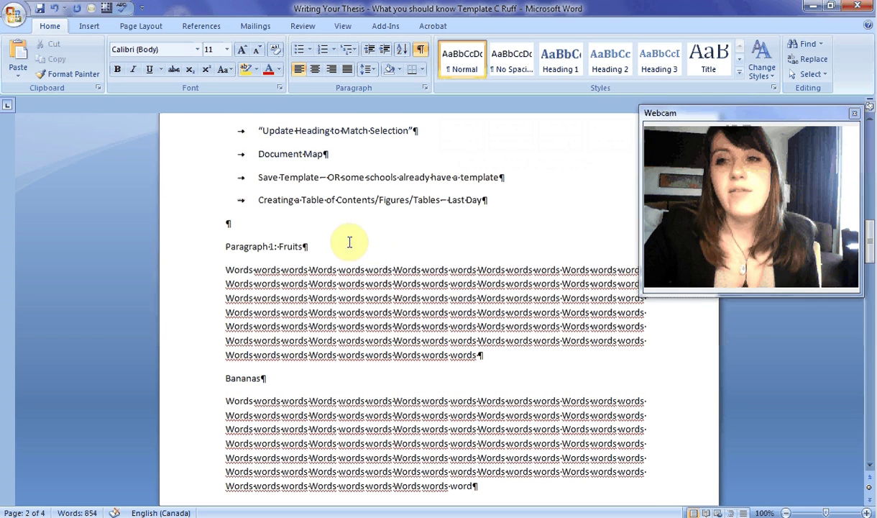
{"action": "left_click_drag", "start_coordinate": [302, 246], "coordinate": [226, 244]}
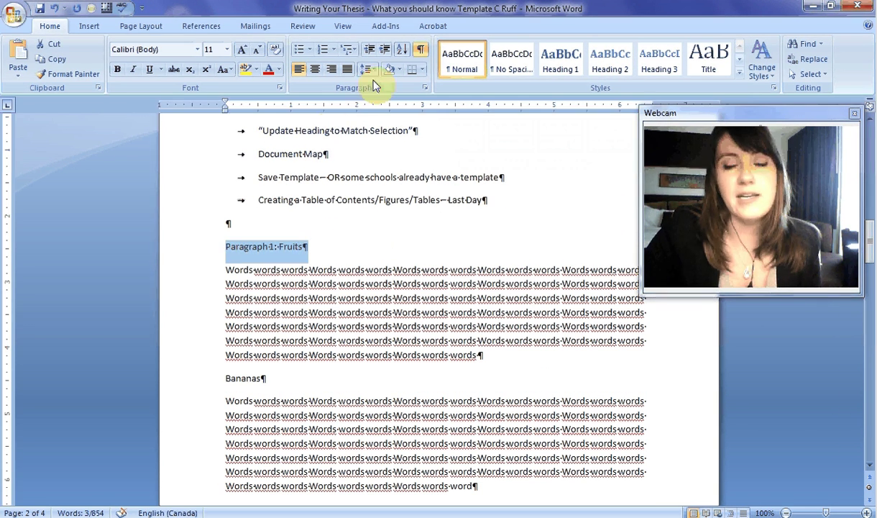
{"action": "left_click", "coordinate": [561, 61]}
{"action": "left_click", "coordinate": [561, 61]}
Step: Apply the Heading 2 style to the "Bananas" and "Apples" title lines
{"action": "left_click_drag", "start_coordinate": [265, 385], "coordinate": [224, 386]}
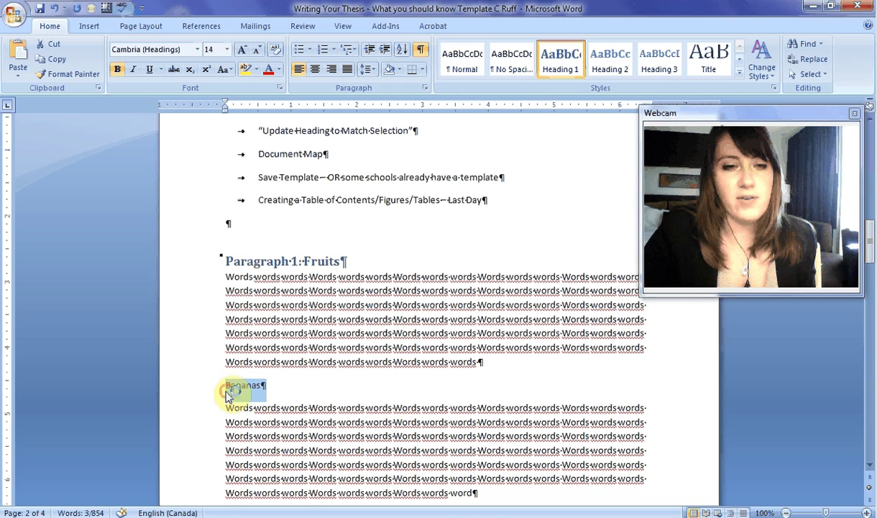
{"action": "left_click", "coordinate": [621, 58]}
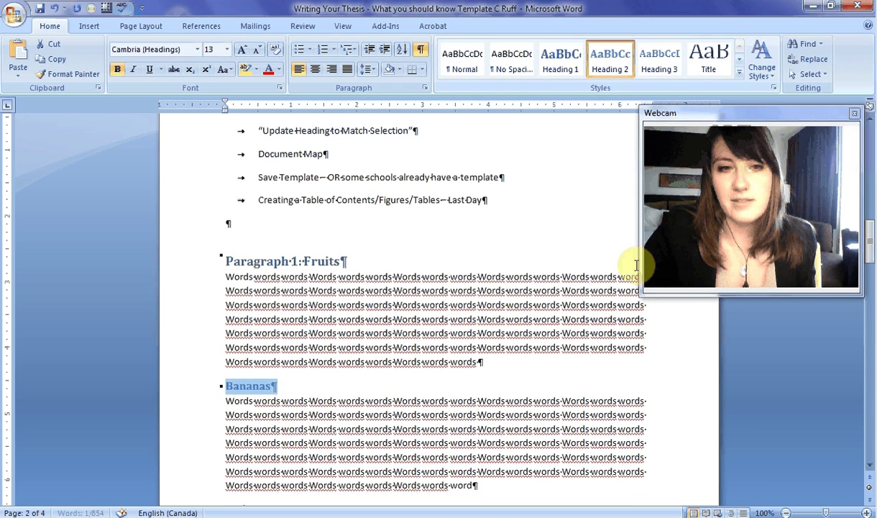
{"action": "scroll", "coordinate": [371, 342], "scroll_direction": "down", "scroll_amount": 5}
{"action": "left_click_drag", "start_coordinate": [264, 282], "coordinate": [210, 277]}
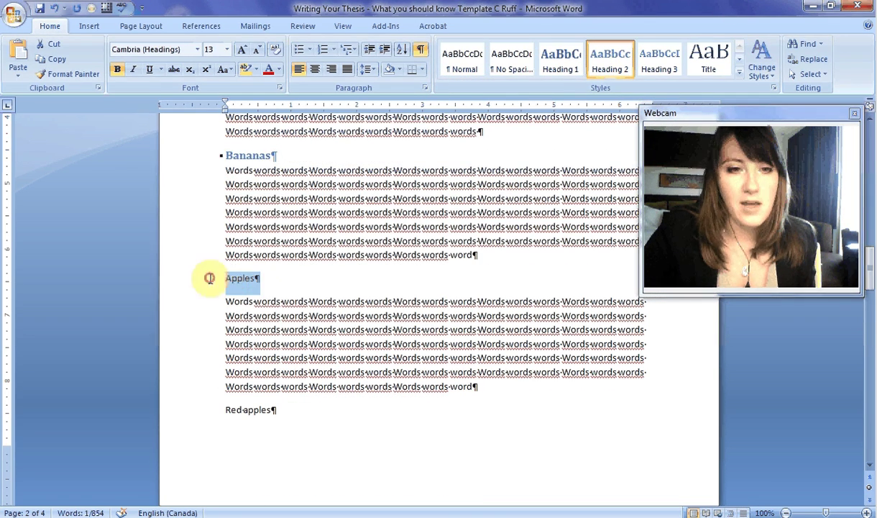
{"action": "left_click", "coordinate": [601, 78]}
Step: Apply the Heading 3 style to the "Red apples" and "Green apples" title lines
{"action": "scroll", "coordinate": [205, 329], "scroll_direction": "down", "scroll_amount": 2}
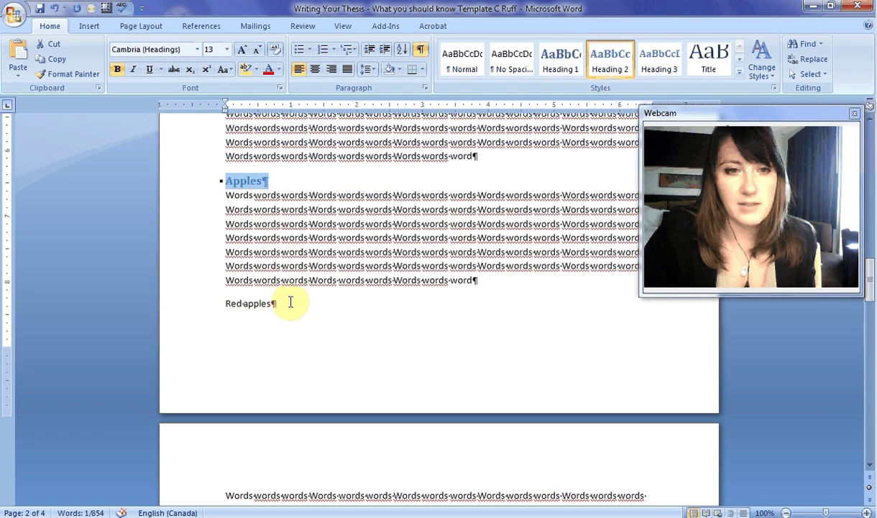
{"action": "left_click_drag", "start_coordinate": [276, 304], "coordinate": [212, 301]}
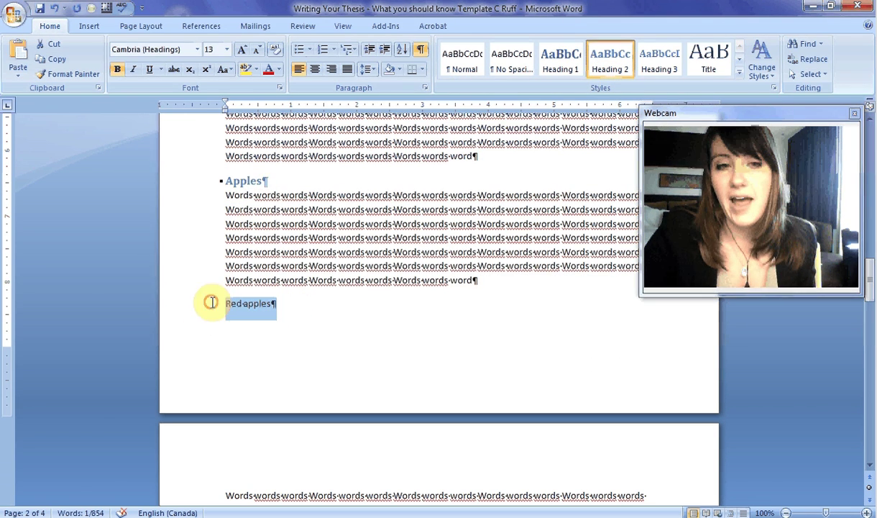
{"action": "left_click", "coordinate": [660, 57]}
{"action": "scroll", "coordinate": [316, 302], "scroll_direction": "down", "scroll_amount": 4}
{"action": "left_click", "coordinate": [297, 408]}
{"action": "left_click_drag", "start_coordinate": [297, 407], "coordinate": [209, 406]}
{"action": "left_click", "coordinate": [653, 56]}
{"action": "scroll", "coordinate": [515, 317], "scroll_direction": "up", "scroll_amount": 10}
{"action": "scroll", "coordinate": [513, 333], "scroll_direction": "down", "scroll_amount": 2}
{"action": "scroll", "coordinate": [512, 334], "scroll_direction": "up", "scroll_amount": 5}
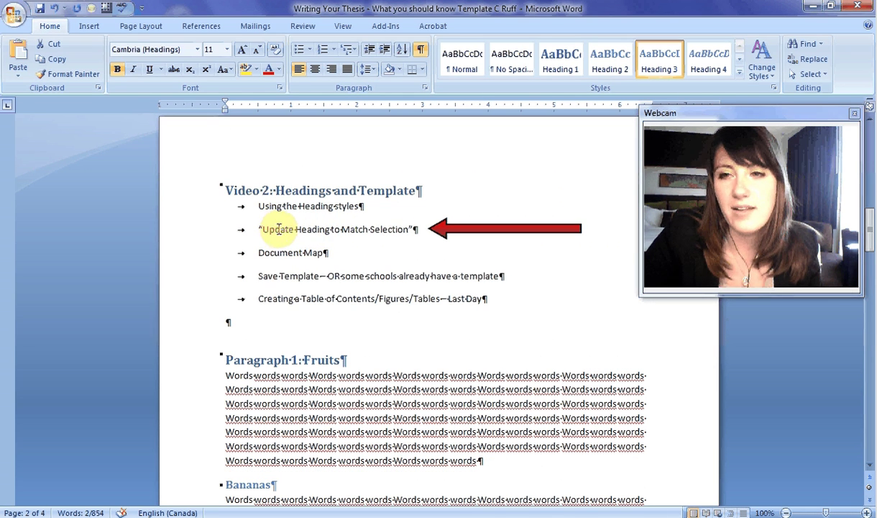
Step: Format the title "Paragraph 1: Fruits" in Times New Roman with the Automatic font colour and an underline
{"action": "left_click", "coordinate": [403, 229]}
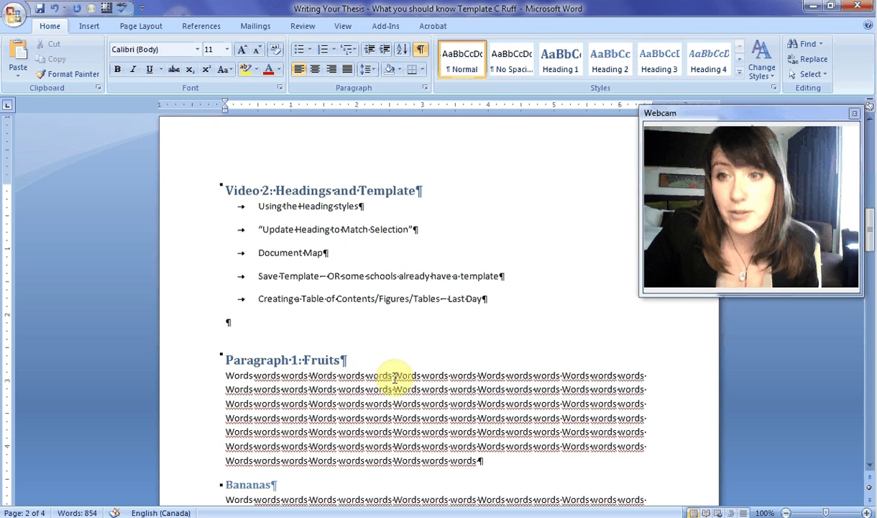
{"action": "left_click_drag", "start_coordinate": [343, 359], "coordinate": [211, 353]}
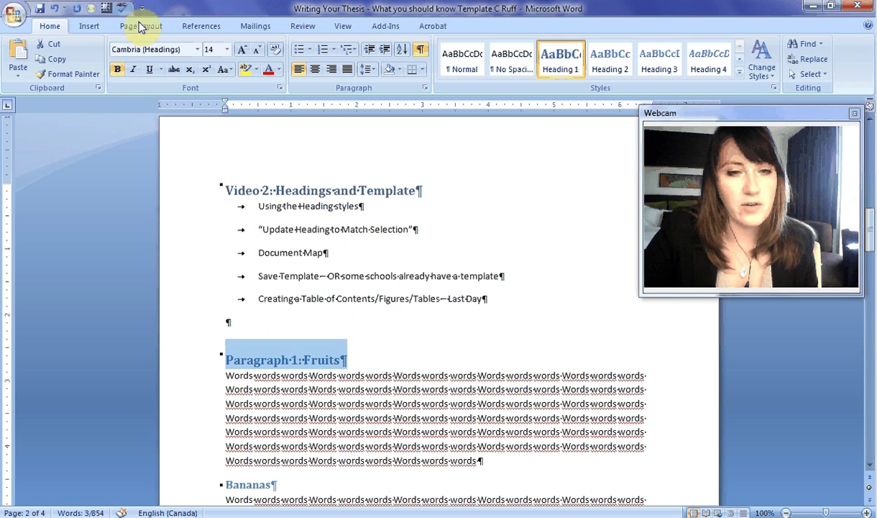
{"action": "left_click", "coordinate": [199, 50]}
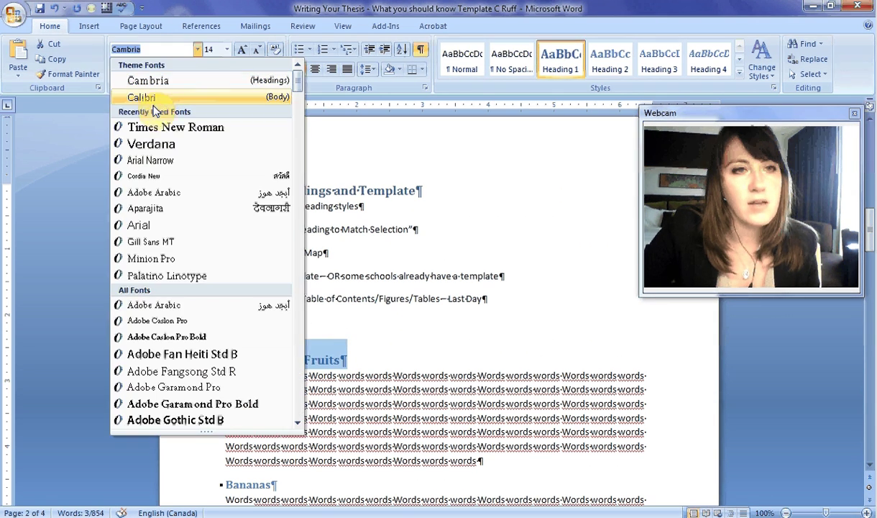
{"action": "left_click", "coordinate": [154, 108]}
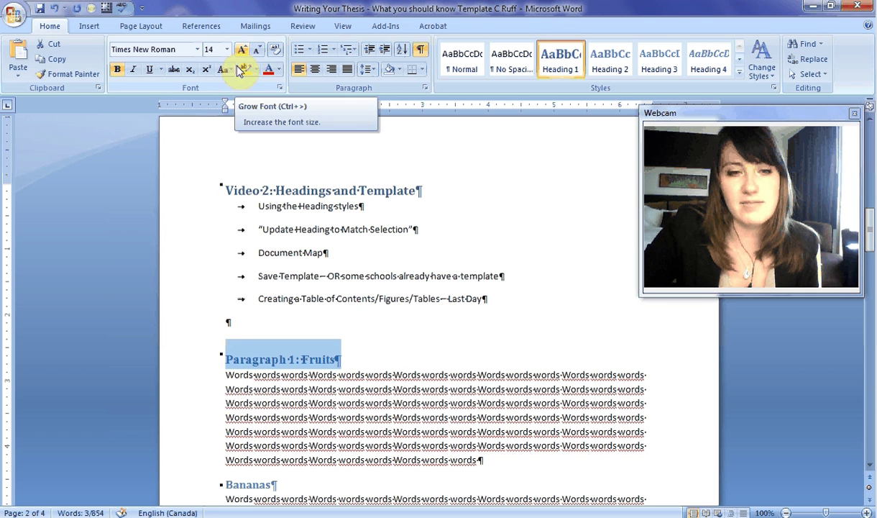
{"action": "left_click", "coordinate": [278, 70]}
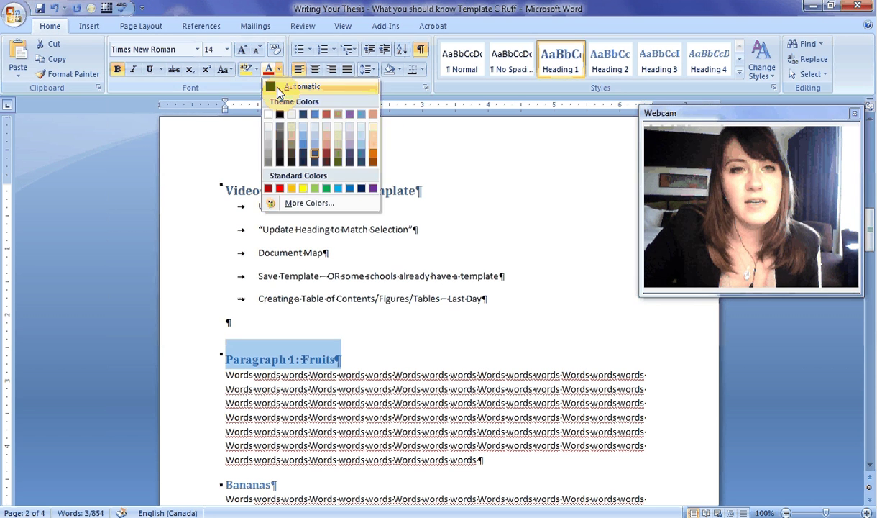
{"action": "left_click", "coordinate": [288, 86]}
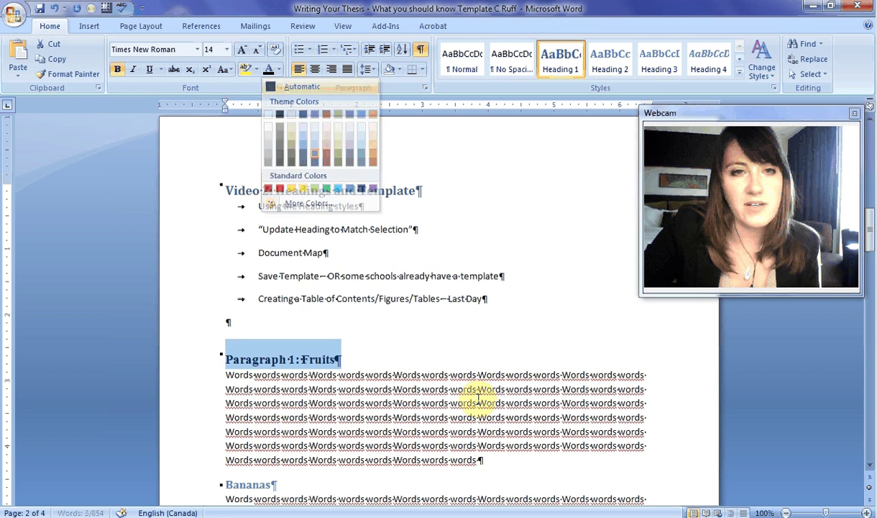
{"action": "left_click", "coordinate": [151, 70]}
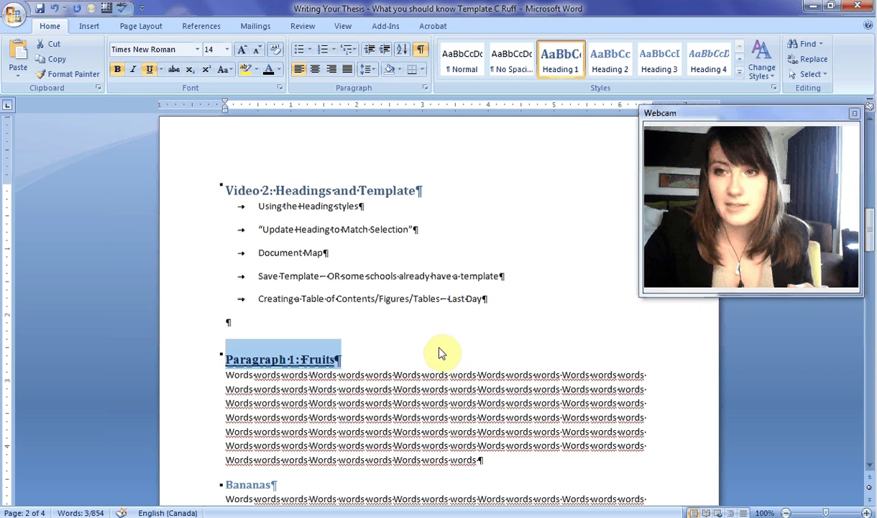
{"action": "left_click", "coordinate": [480, 321]}
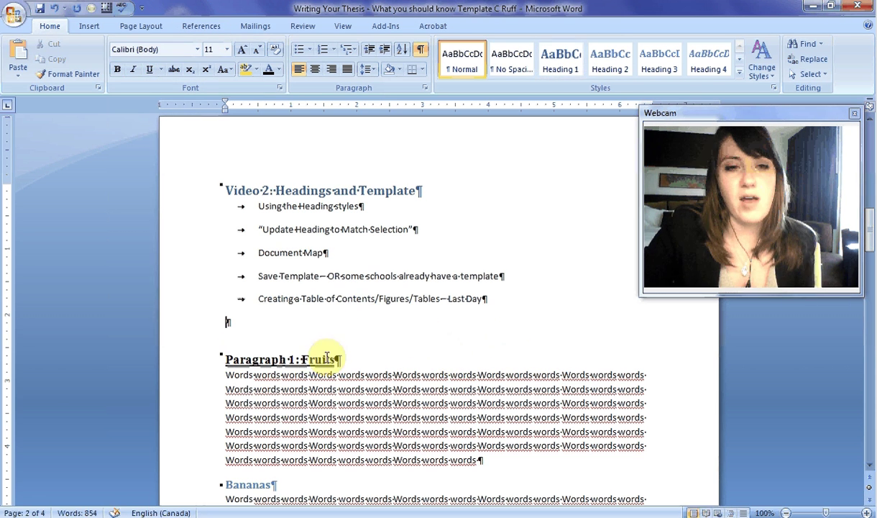
Step: Update the Heading 1 style to match the formatting of the "Paragraph 1: Fruits" title
{"action": "left_click_drag", "start_coordinate": [337, 360], "coordinate": [224, 360]}
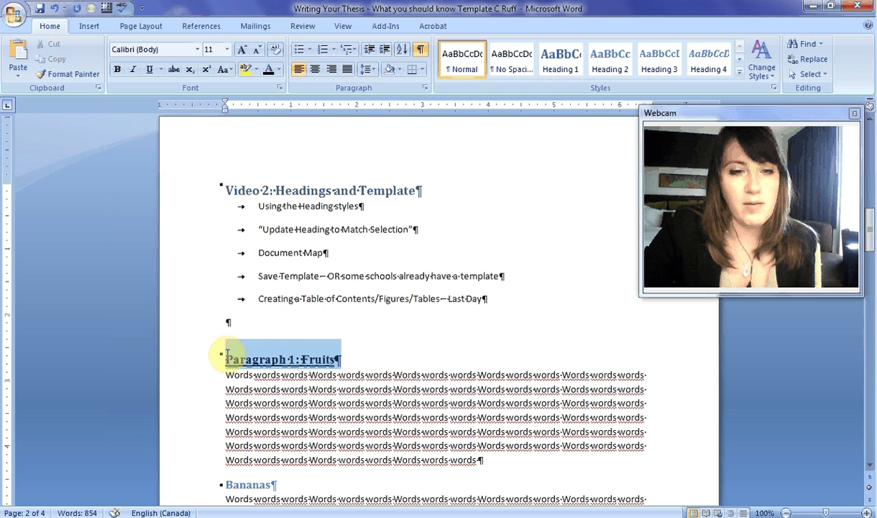
{"action": "right_click", "coordinate": [569, 64]}
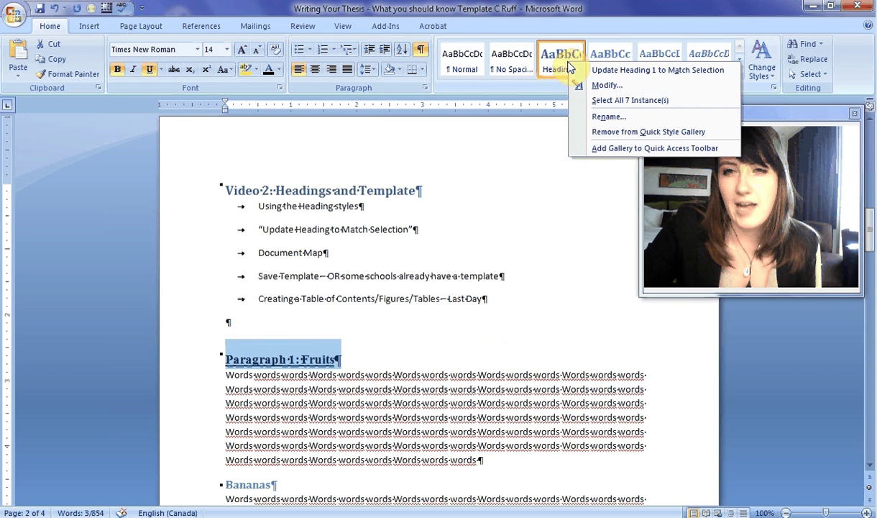
{"action": "left_click", "coordinate": [628, 72]}
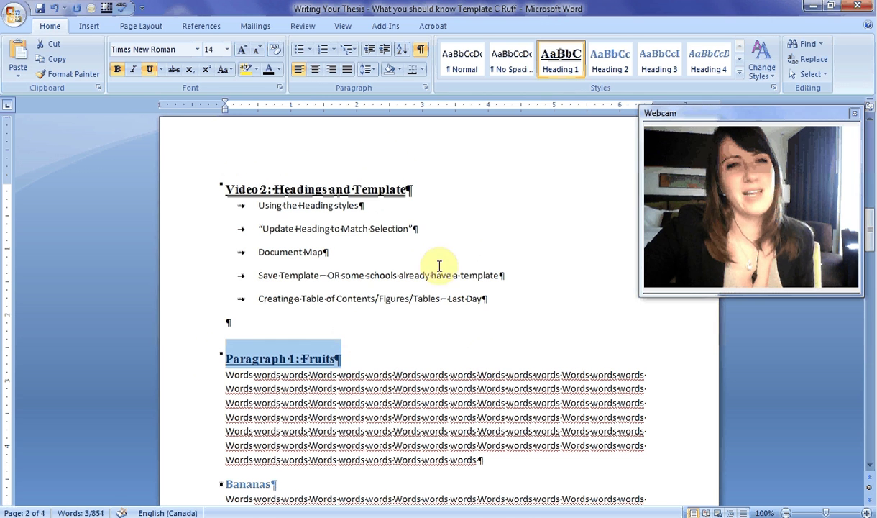
Step: Reduce the "Paragraph 1: Fruits" title to 12 pt and update Heading 1 to match it
{"action": "left_click", "coordinate": [259, 53]}
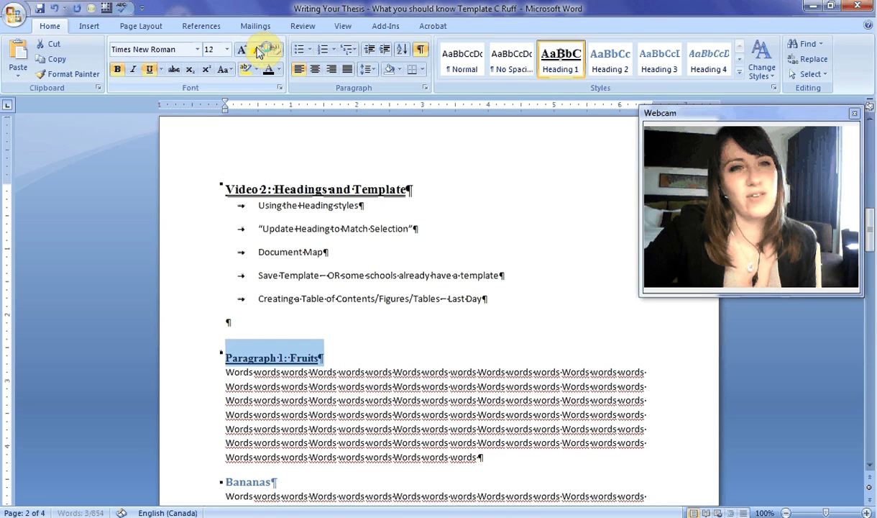
{"action": "right_click", "coordinate": [553, 57]}
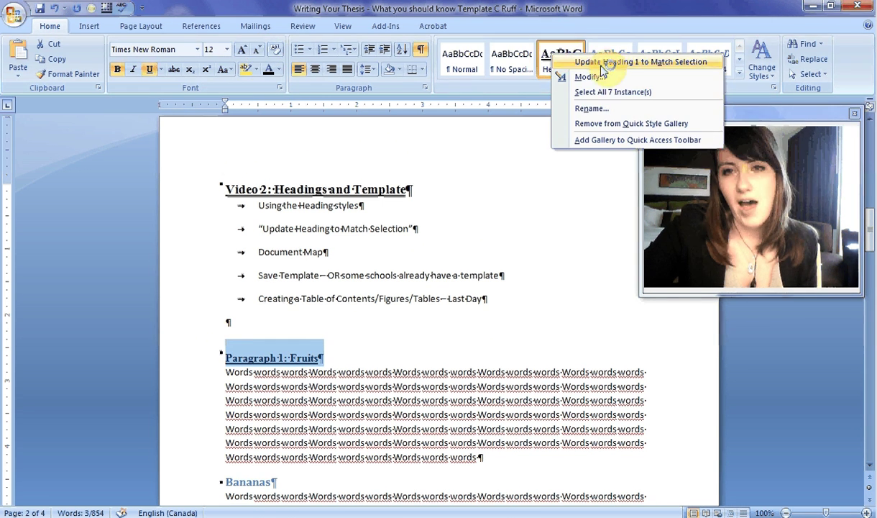
{"action": "left_click", "coordinate": [601, 29]}
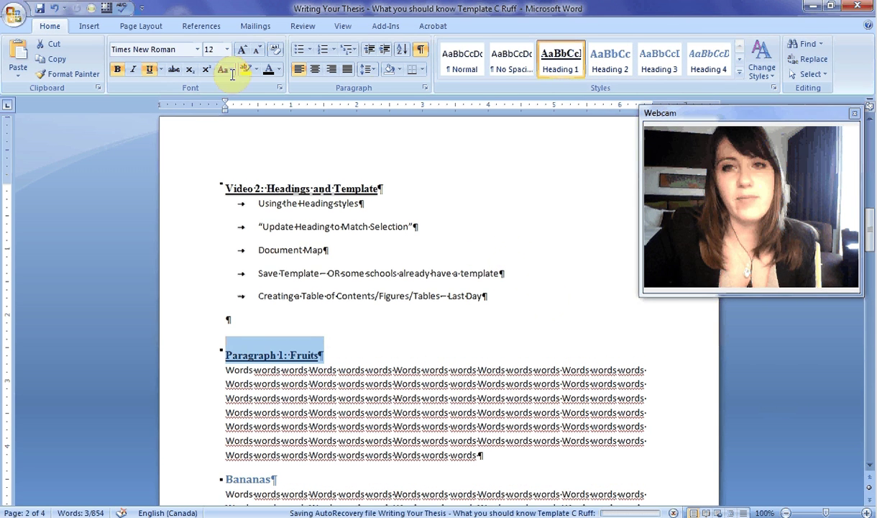
Step: Enlarge the "Paragraph 1: Fruits" title to 14 pt and update Heading 1 to match it again
{"action": "left_click", "coordinate": [245, 52]}
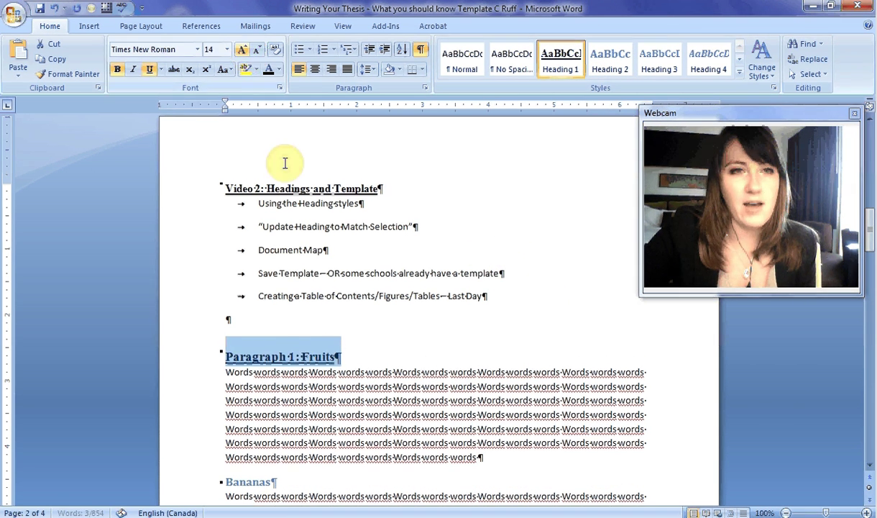
{"action": "right_click", "coordinate": [568, 62]}
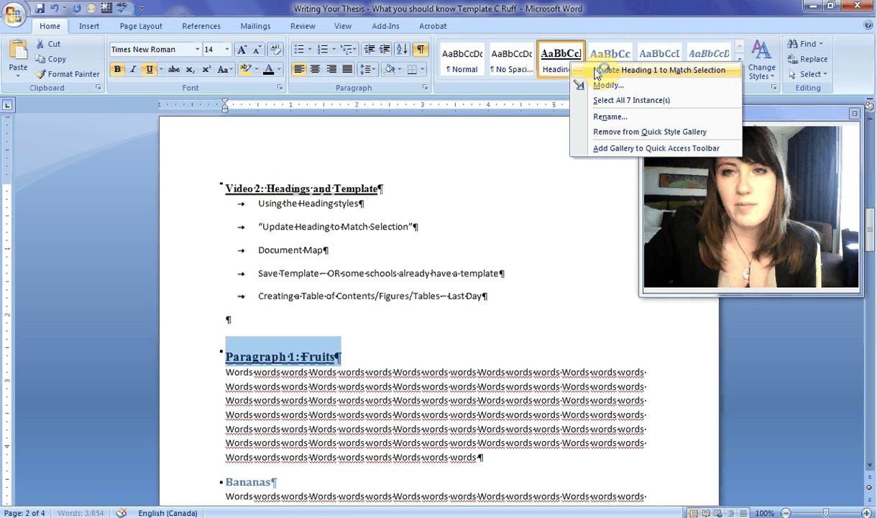
{"action": "left_click", "coordinate": [588, 79]}
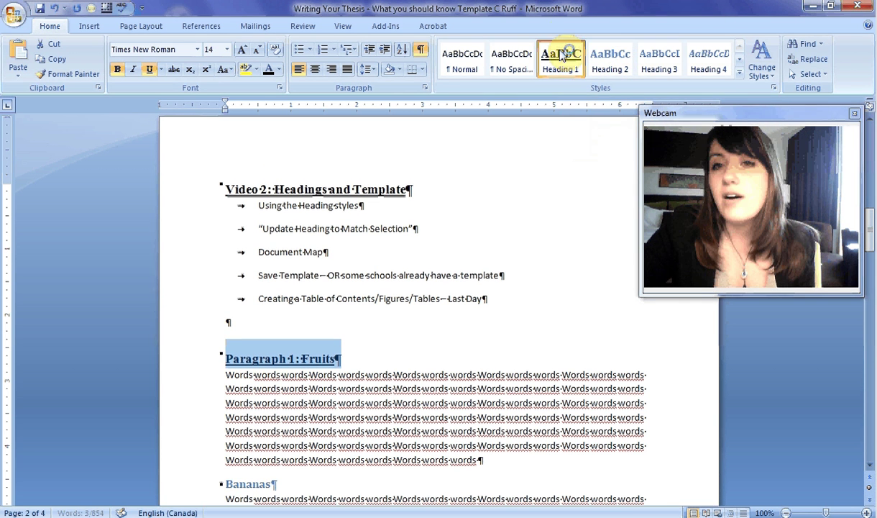
Step: Examine the Heading 1 style's modification settings and its numbering formats, leaving without changing anything
{"action": "left_click", "coordinate": [565, 60]}
{"action": "right_click", "coordinate": [563, 64]}
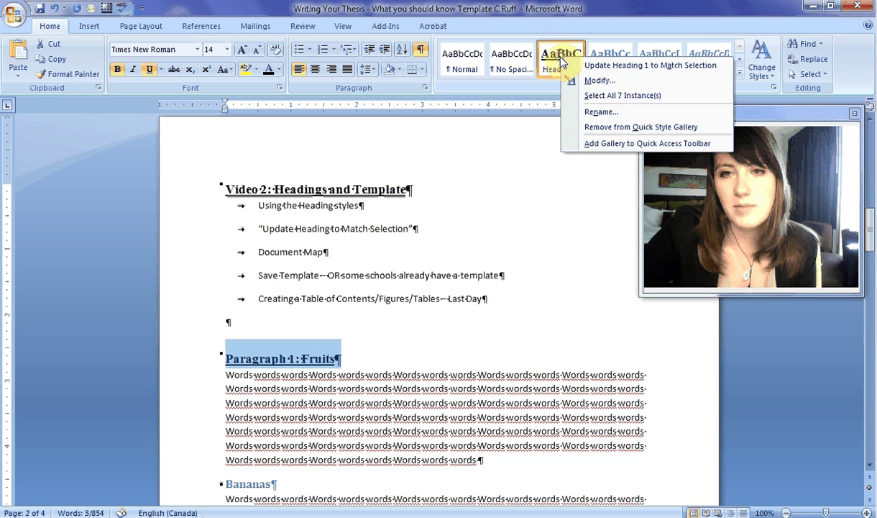
{"action": "left_click", "coordinate": [589, 81]}
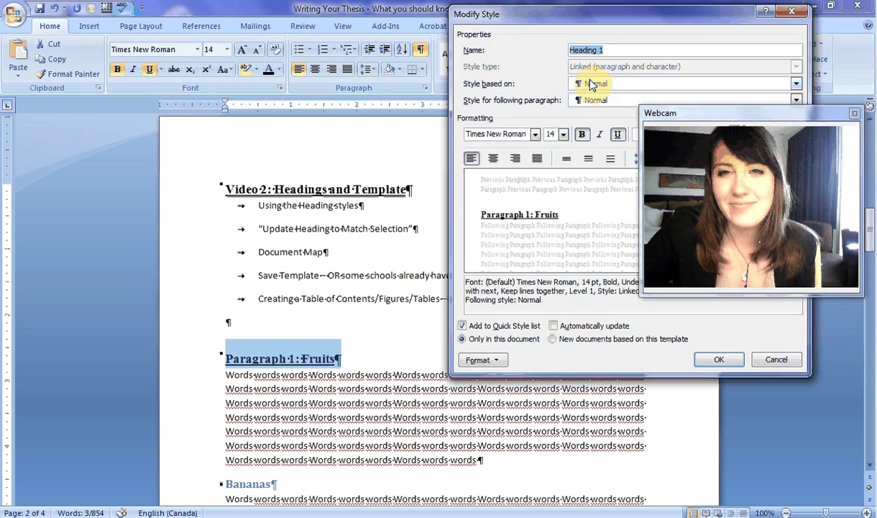
{"action": "left_click_drag", "start_coordinate": [327, 5], "coordinate": [291, 27]}
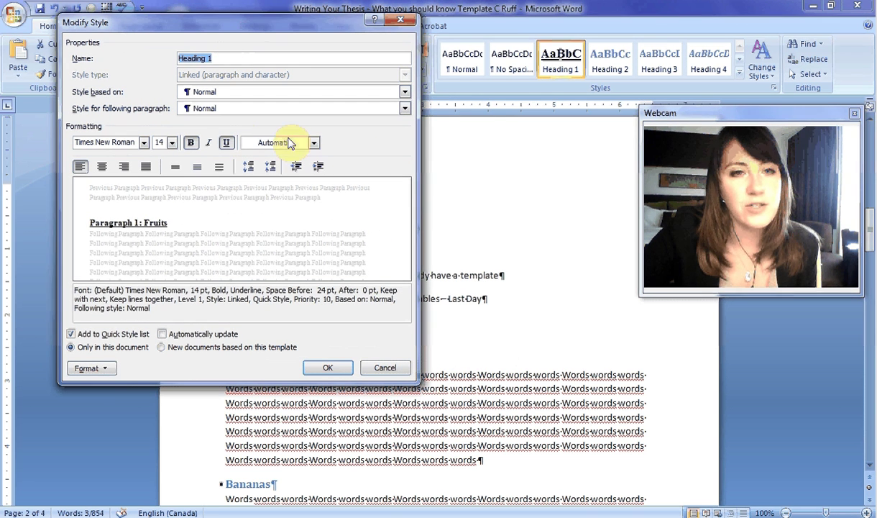
{"action": "left_click", "coordinate": [108, 370]}
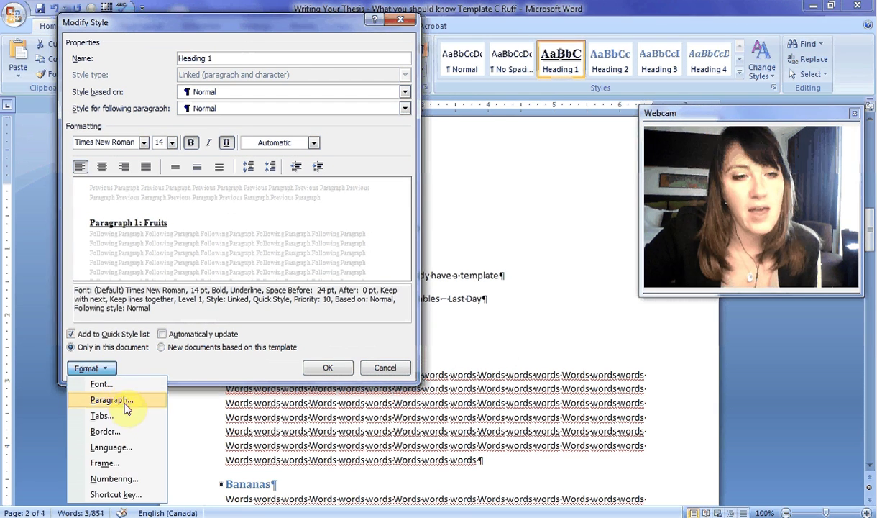
{"action": "left_click", "coordinate": [142, 477]}
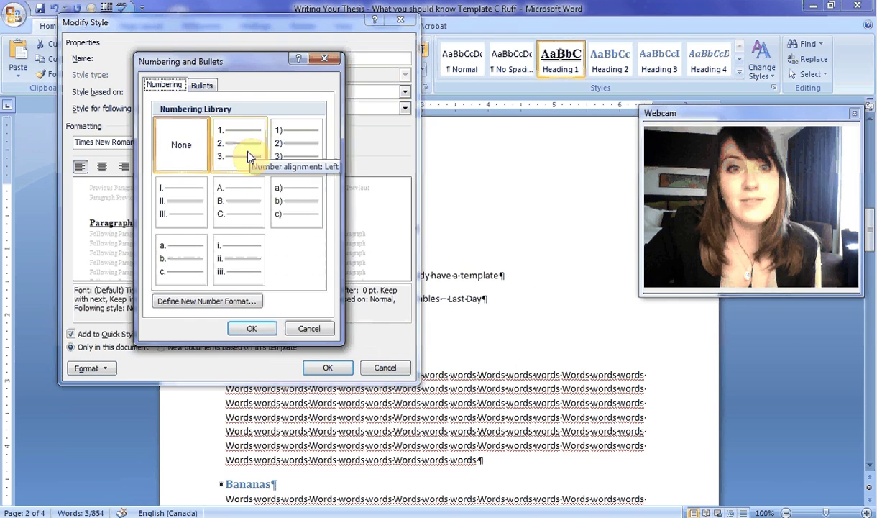
{"action": "left_click", "coordinate": [325, 59]}
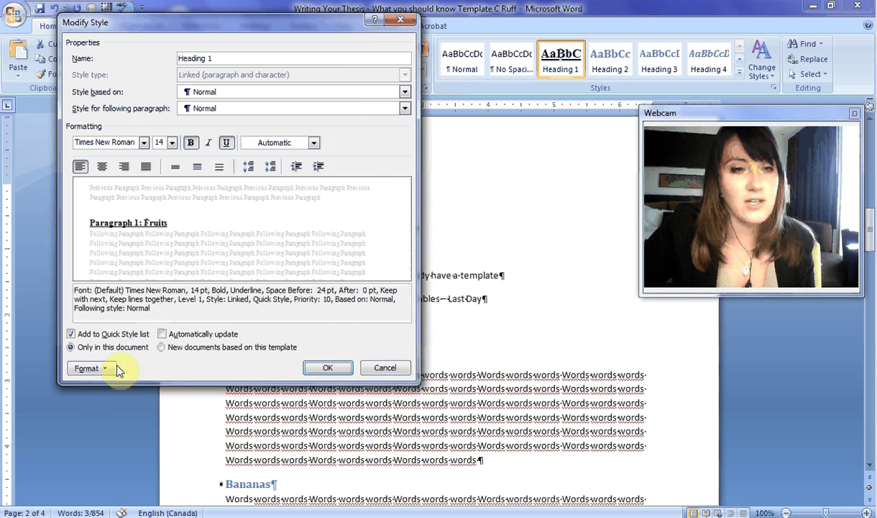
{"action": "left_click", "coordinate": [403, 23]}
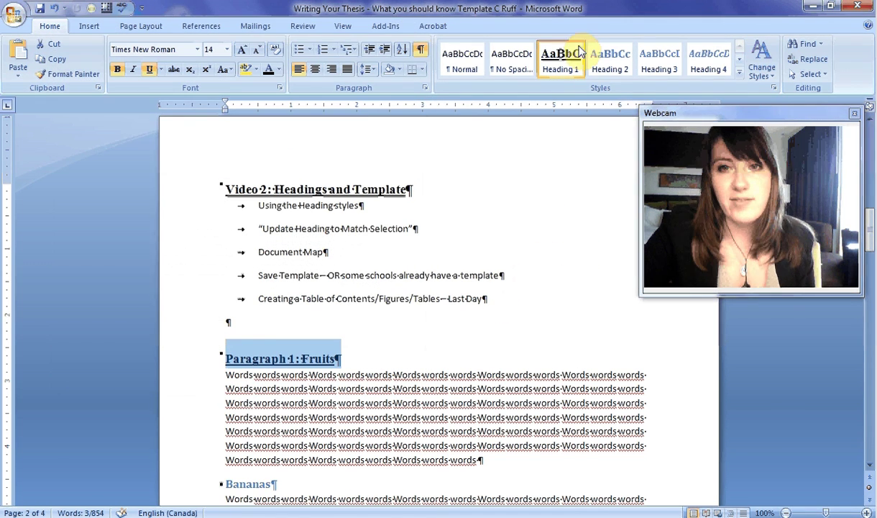
Step: Make the "Bananas" title italic with the Automatic font colour and update Heading 2 to match it
{"action": "scroll", "coordinate": [274, 417], "scroll_direction": "down", "scroll_amount": 2}
{"action": "left_click_drag", "start_coordinate": [277, 418], "coordinate": [222, 417]}
{"action": "key", "text": "ctrl+alt+2"}
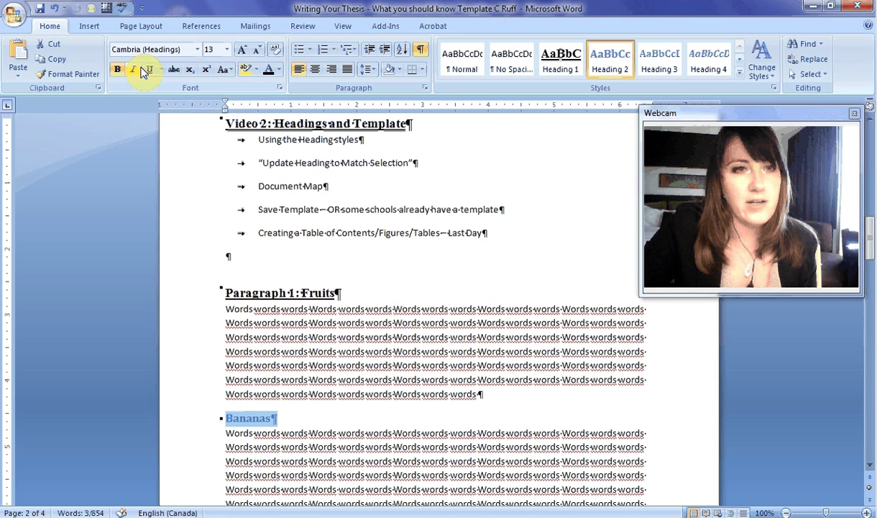
{"action": "left_click", "coordinate": [133, 69]}
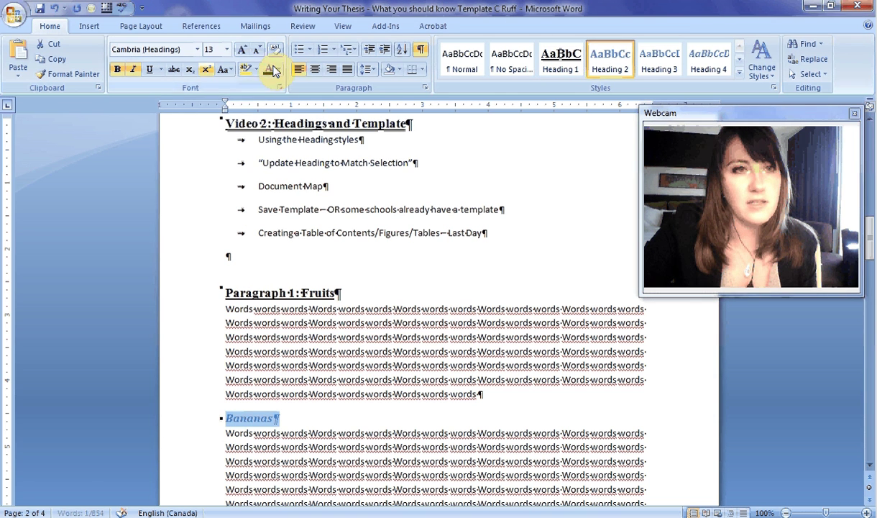
{"action": "left_click", "coordinate": [269, 69]}
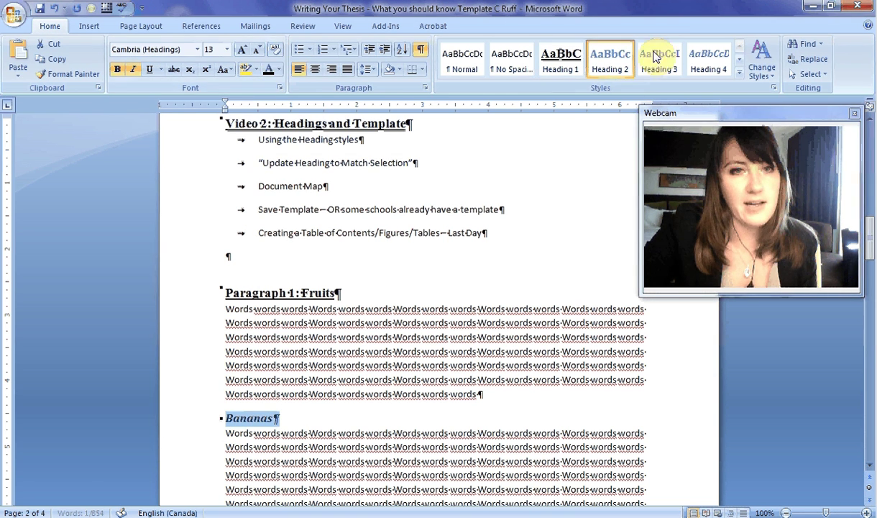
{"action": "right_click", "coordinate": [620, 65]}
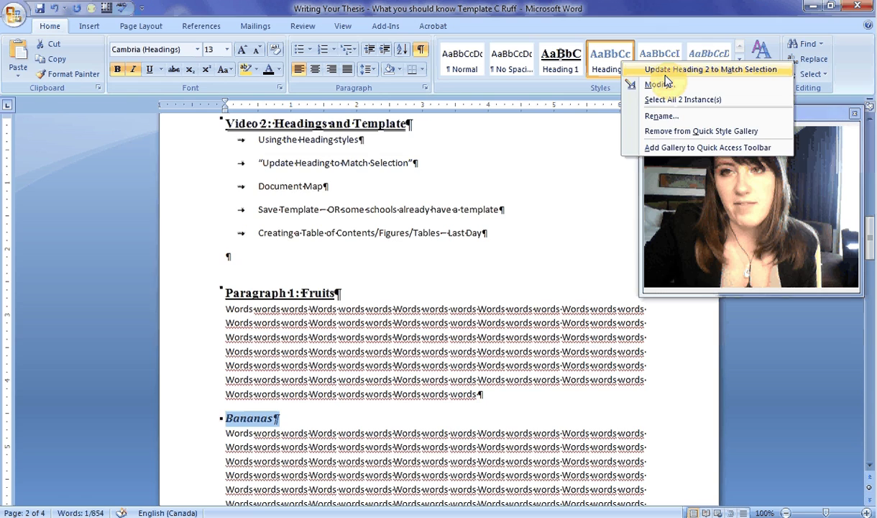
{"action": "left_click", "coordinate": [666, 74]}
Step: Format the "Red apples" title at 10 pt with a black font colour and update Heading 3 to match it
{"action": "scroll", "coordinate": [381, 255], "scroll_direction": "down", "scroll_amount": 6}
{"action": "scroll", "coordinate": [372, 270], "scroll_direction": "down", "scroll_amount": 1}
{"action": "left_click", "coordinate": [214, 367]}
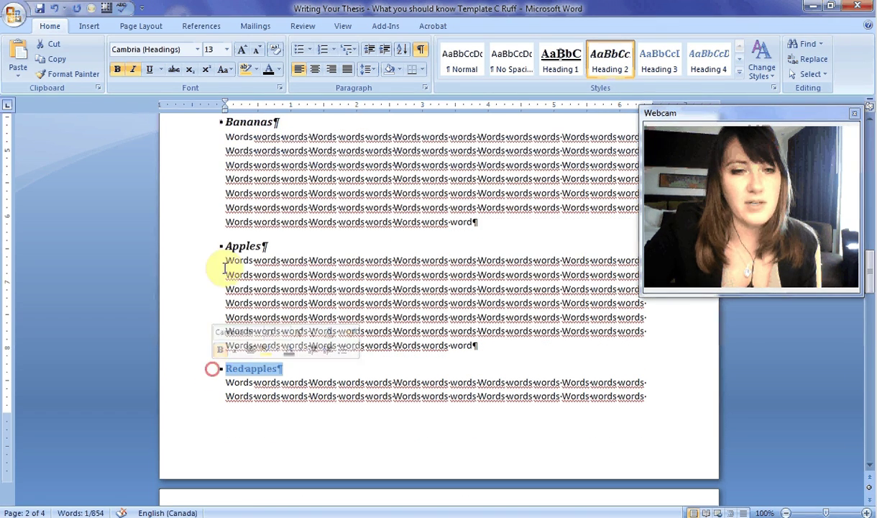
{"action": "left_click", "coordinate": [257, 49]}
{"action": "left_click", "coordinate": [262, 50]}
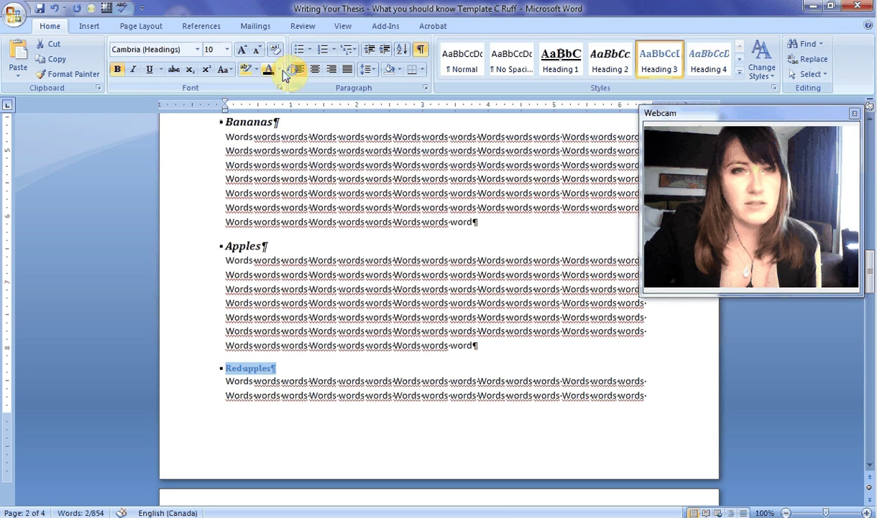
{"action": "right_click", "coordinate": [654, 61]}
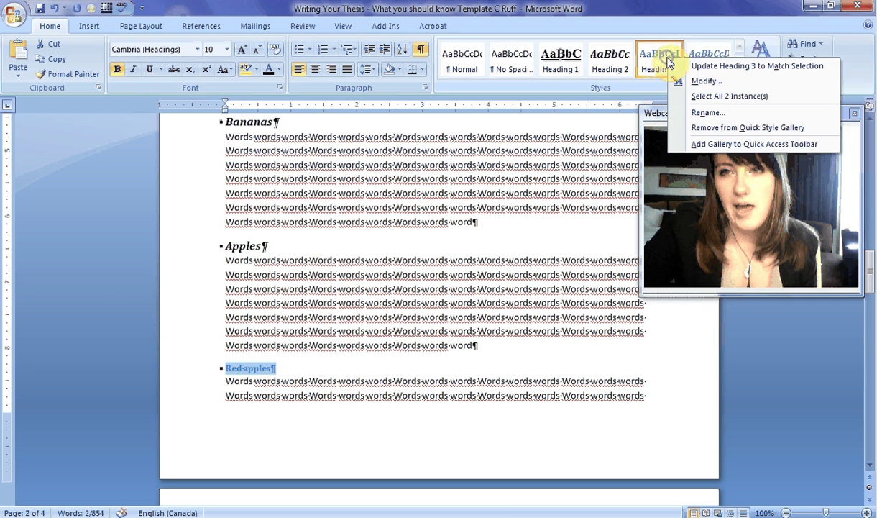
{"action": "left_click", "coordinate": [738, 67]}
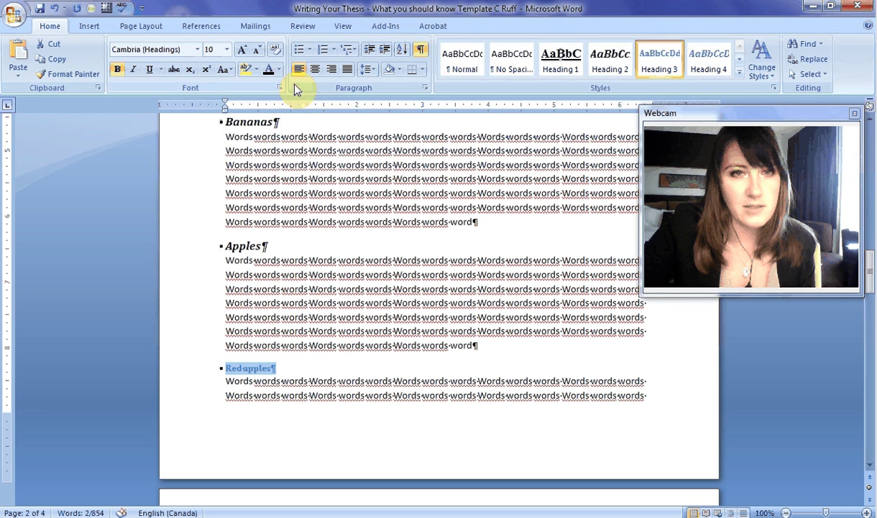
{"action": "right_click", "coordinate": [666, 64]}
{"action": "left_click", "coordinate": [695, 69]}
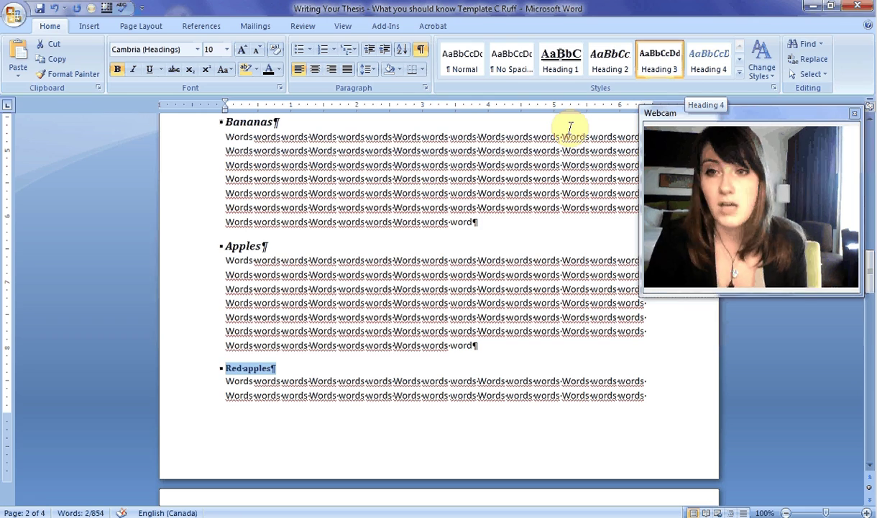
Step: Look through the document to check the restyled Heading 1, 2 and 3 titles
{"action": "left_click", "coordinate": [476, 221]}
{"action": "scroll", "coordinate": [279, 307], "scroll_direction": "up", "scroll_amount": 1}
{"action": "scroll", "coordinate": [221, 348], "scroll_direction": "down", "scroll_amount": 2}
{"action": "scroll", "coordinate": [223, 351], "scroll_direction": "up", "scroll_amount": 2}
{"action": "scroll", "coordinate": [293, 358], "scroll_direction": "down", "scroll_amount": 5}
{"action": "scroll", "coordinate": [397, 326], "scroll_direction": "up", "scroll_amount": 8}
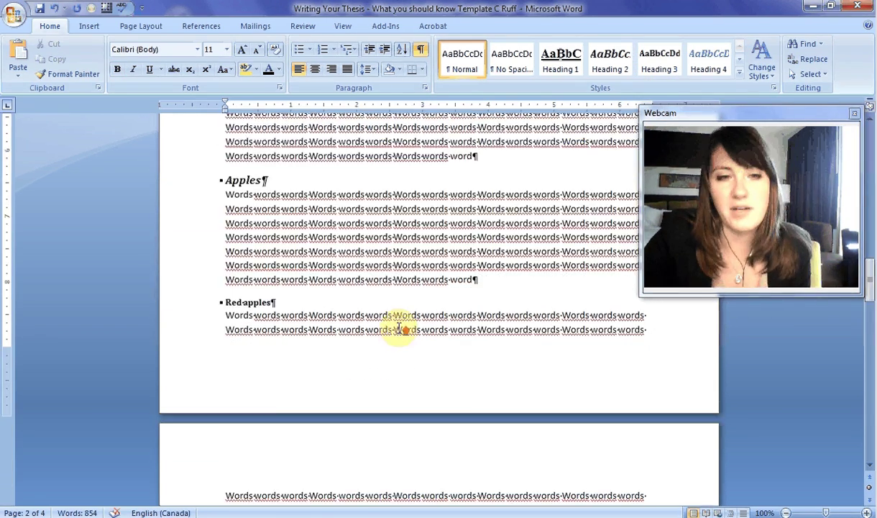
{"action": "scroll", "coordinate": [399, 325], "scroll_direction": "up", "scroll_amount": 3}
{"action": "scroll", "coordinate": [399, 325], "scroll_direction": "up", "scroll_amount": 2}
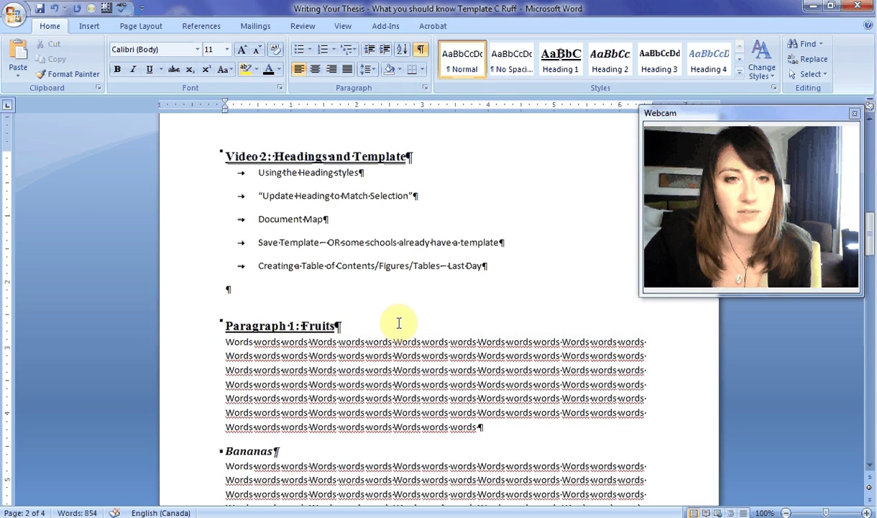
Step: Turn on the Document Map so the document's headings are listed beside the page
{"action": "left_click", "coordinate": [320, 219], "text": "shift"}
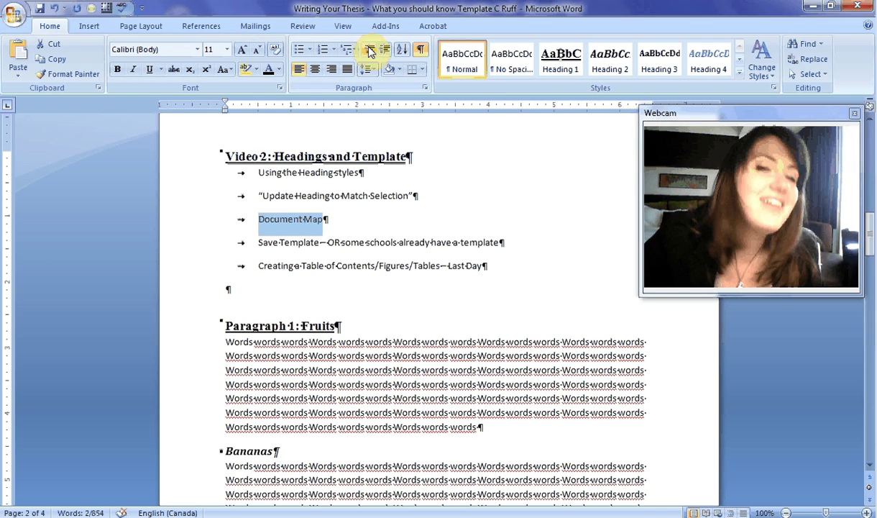
{"action": "left_click", "coordinate": [345, 26]}
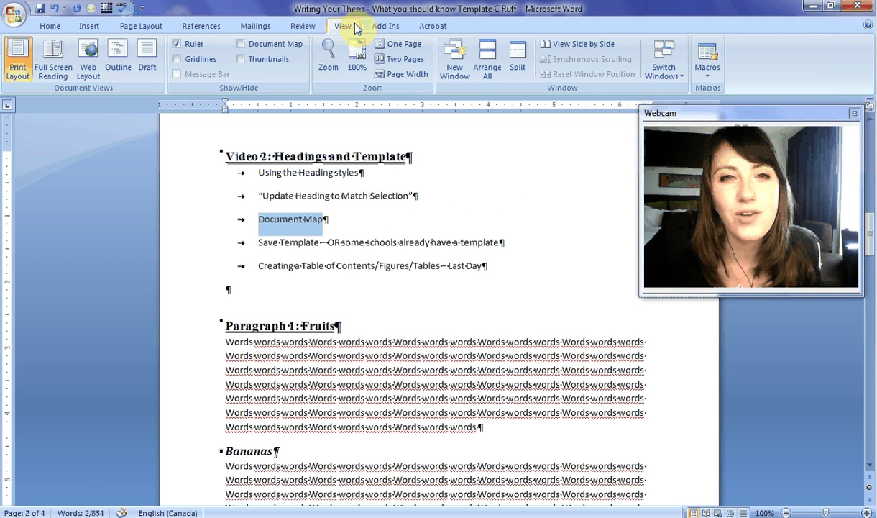
{"action": "left_click", "coordinate": [242, 46]}
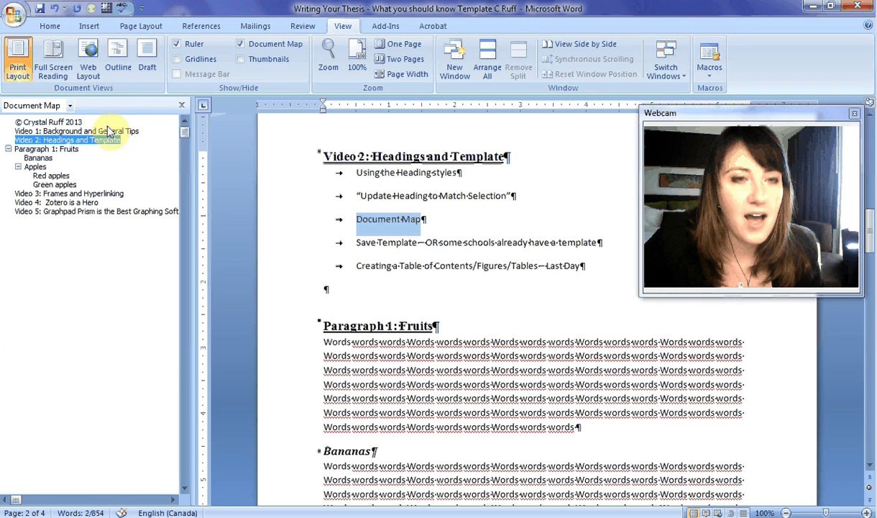
Step: Jump to the copyright heading on the first page through the Document Map and examine the title above it
{"action": "left_click", "coordinate": [33, 122]}
{"action": "left_click_drag", "start_coordinate": [423, 133], "coordinate": [416, 136]}
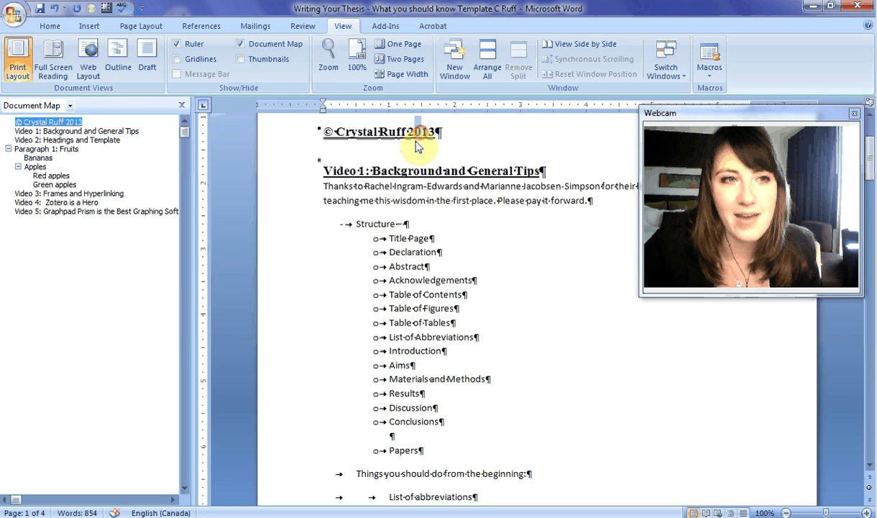
{"action": "scroll", "coordinate": [396, 147], "scroll_direction": "up", "scroll_amount": 3}
{"action": "scroll", "coordinate": [396, 147], "scroll_direction": "down", "scroll_amount": 1}
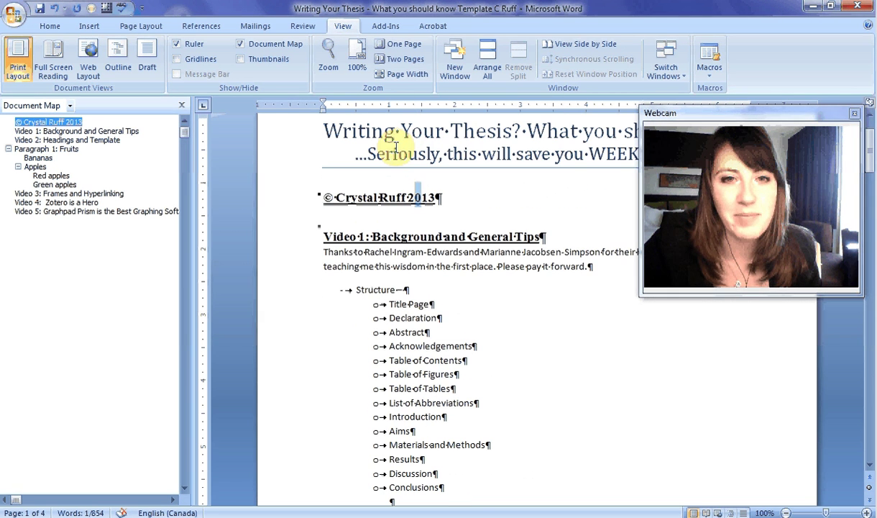
{"action": "left_click", "coordinate": [394, 154]}
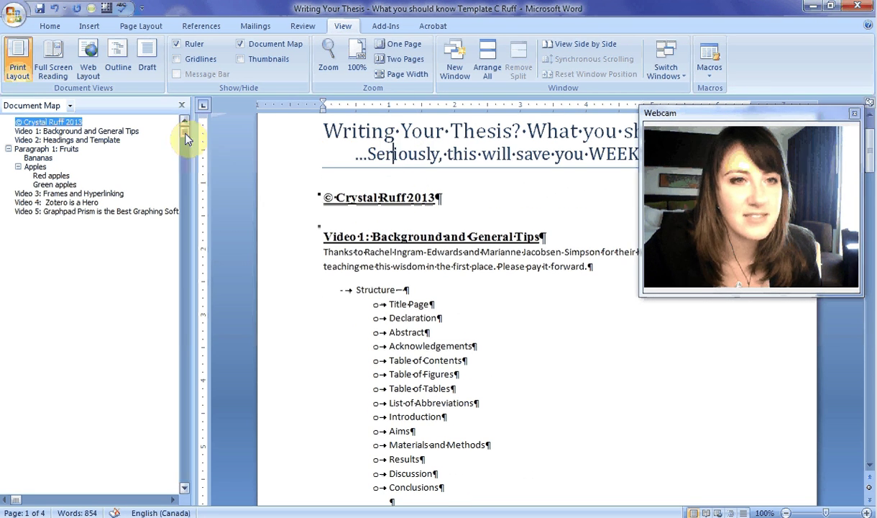
{"action": "left_click", "coordinate": [50, 26]}
{"action": "left_click", "coordinate": [59, 122]}
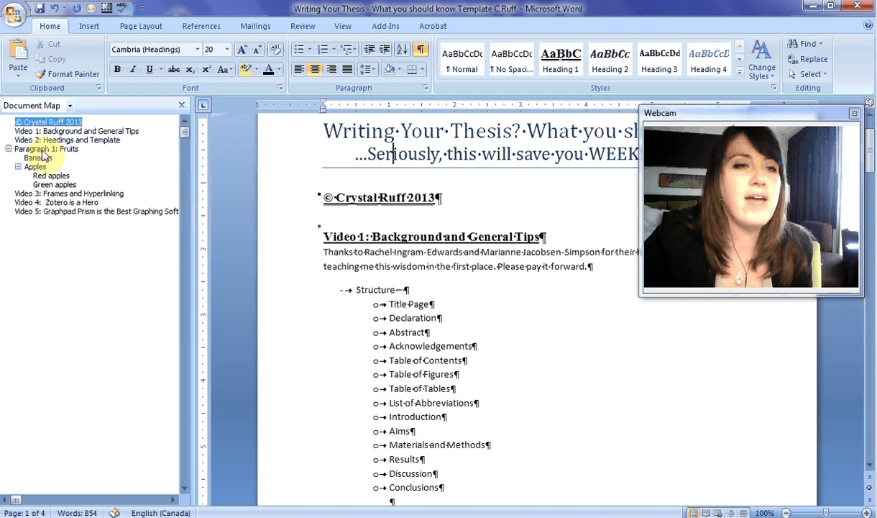
Step: Collapse "Apples" and "Paragraph 1: Fruits" in the Document Map, compare with the text, and expand "Paragraph 1: Fruits" again
{"action": "left_click", "coordinate": [18, 167]}
{"action": "left_click", "coordinate": [8, 149]}
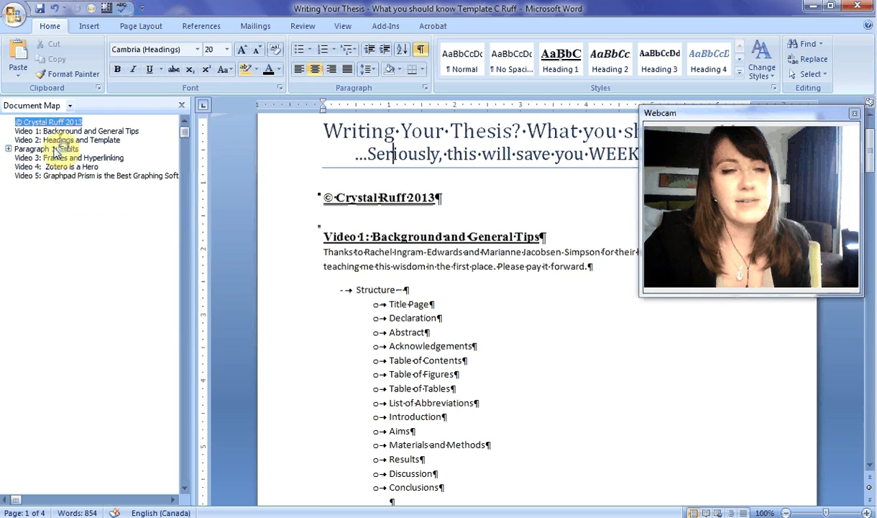
{"action": "scroll", "coordinate": [409, 294], "scroll_direction": "down", "scroll_amount": 15}
{"action": "scroll", "coordinate": [410, 313], "scroll_direction": "down", "scroll_amount": 3}
{"action": "scroll", "coordinate": [410, 313], "scroll_direction": "up", "scroll_amount": 1}
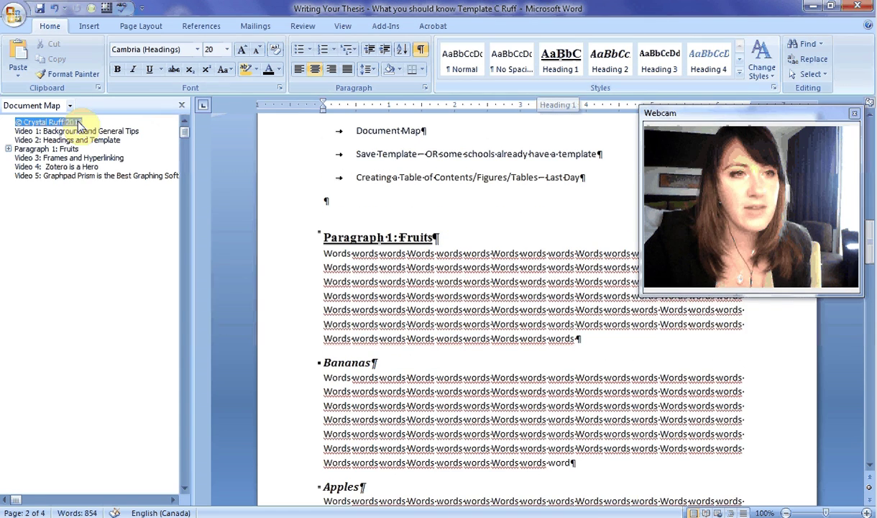
{"action": "left_click", "coordinate": [9, 150]}
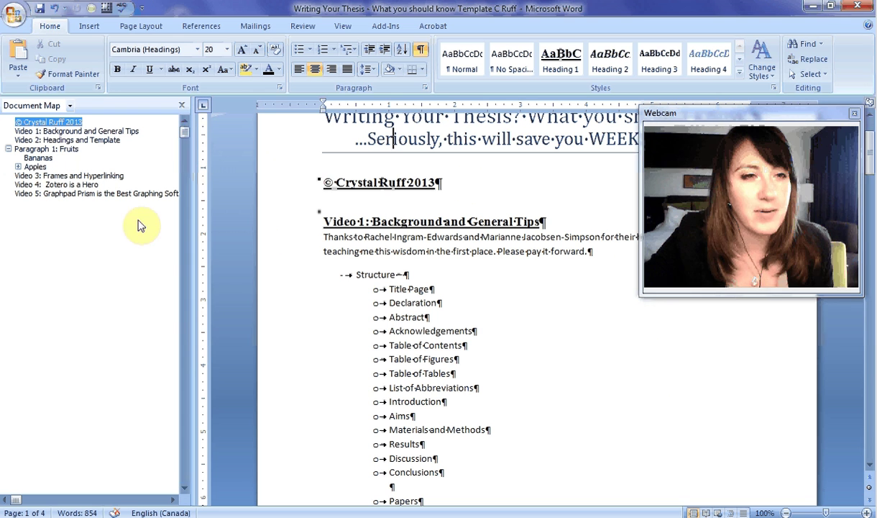
Step: Navigate through the Document Map to "Paragraph 1: Fruits", "Apples", "Red apples" and "Green apples", expanding the "Apples" subheadings
{"action": "left_click", "coordinate": [53, 151]}
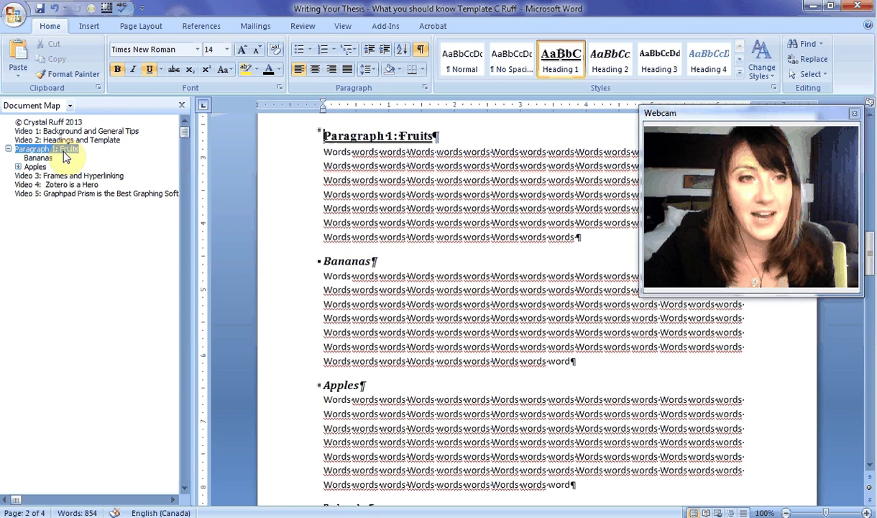
{"action": "left_click", "coordinate": [36, 167]}
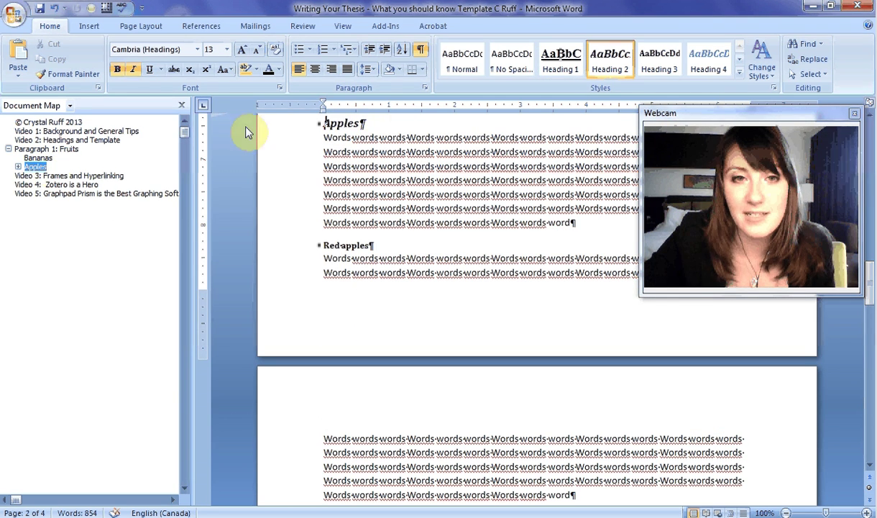
{"action": "left_click", "coordinate": [18, 167]}
{"action": "left_click", "coordinate": [52, 176]}
{"action": "left_click", "coordinate": [57, 185]}
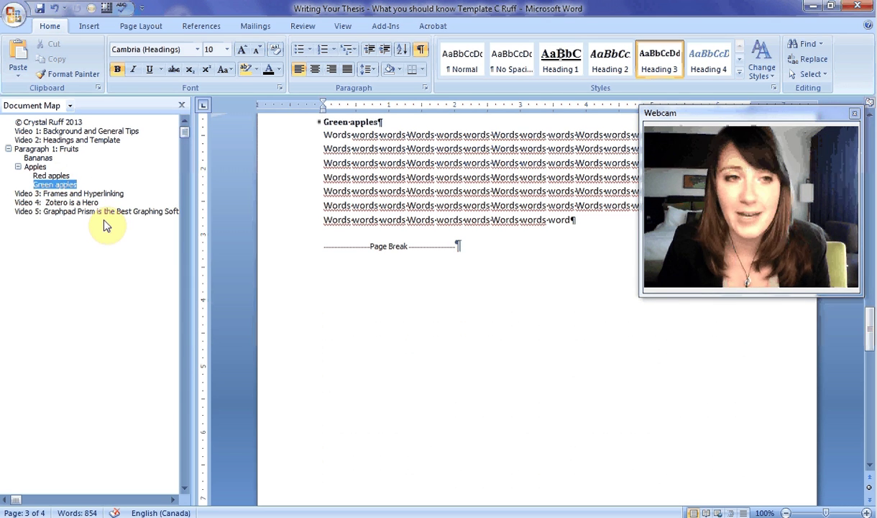
{"action": "scroll", "coordinate": [108, 225], "scroll_direction": "down", "scroll_amount": 1}
{"action": "scroll", "coordinate": [255, 310], "scroll_direction": "up", "scroll_amount": 2}
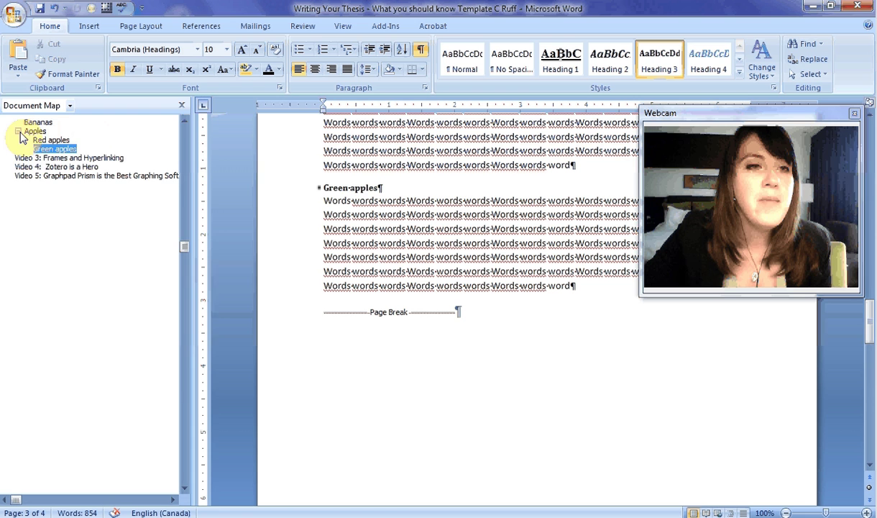
Step: Collapse the "Apples" and "Paragraph 1: Fruits" levels of the Document Map and expand both again
{"action": "left_click", "coordinate": [18, 131]}
{"action": "scroll", "coordinate": [16, 159], "scroll_direction": "up", "scroll_amount": 1}
{"action": "left_click", "coordinate": [8, 149]}
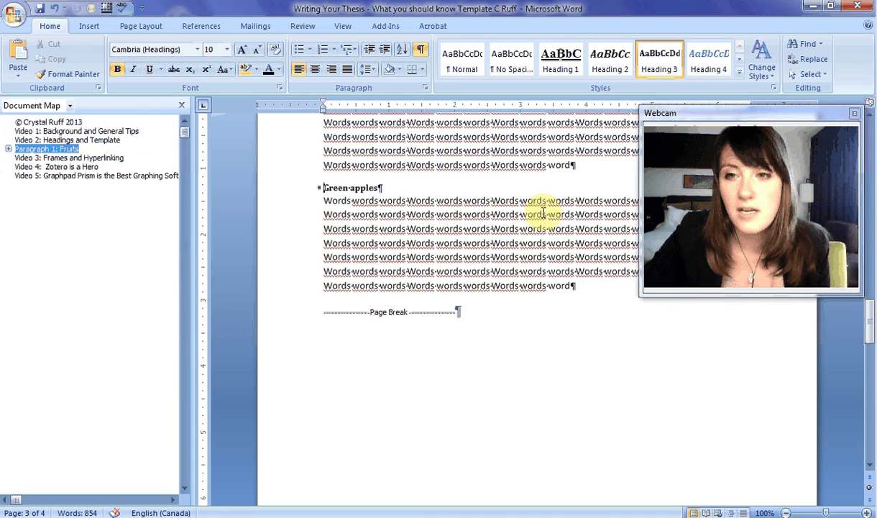
{"action": "left_click", "coordinate": [9, 149]}
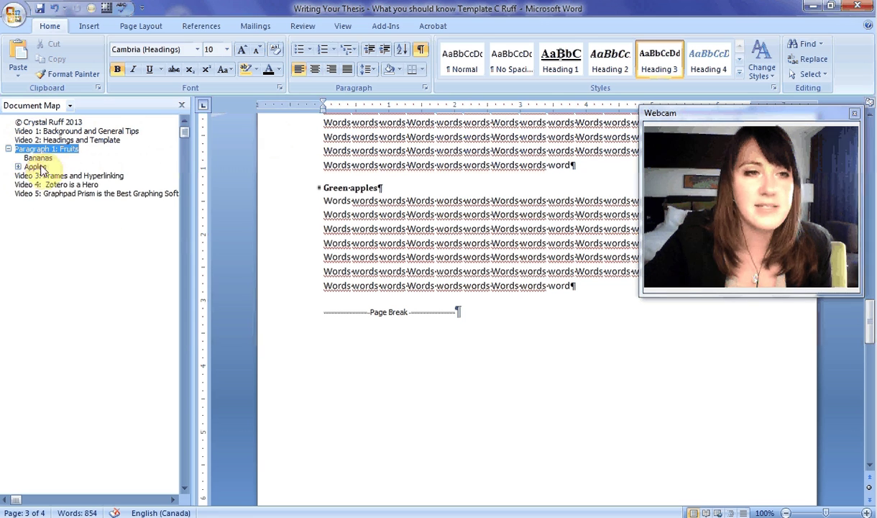
{"action": "left_click", "coordinate": [18, 167]}
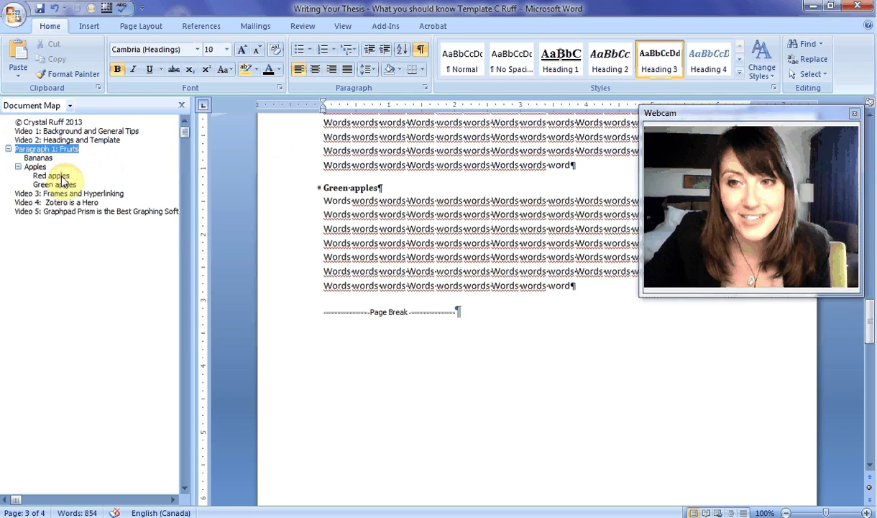
Step: Jump to "Red apples" and back to "Video 2: Headings and Template" to read the Document Map and Save Template bullets
{"action": "left_click", "coordinate": [61, 176]}
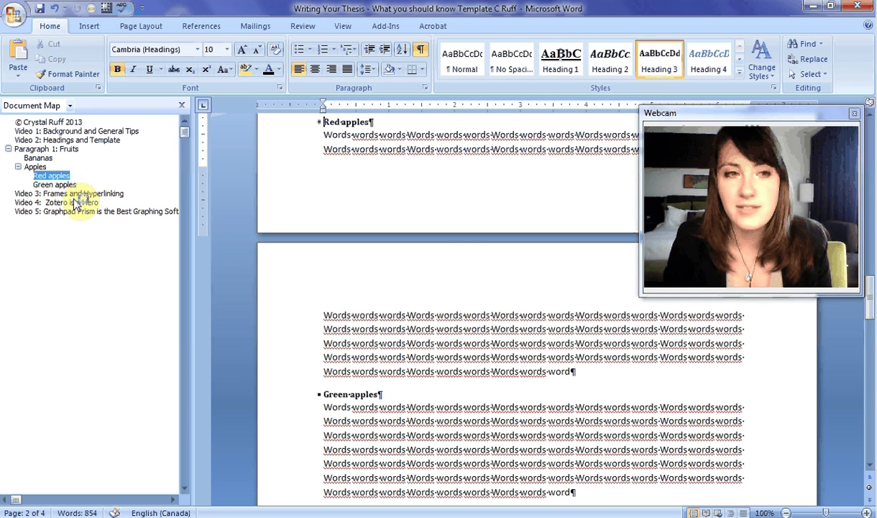
{"action": "left_click", "coordinate": [67, 140]}
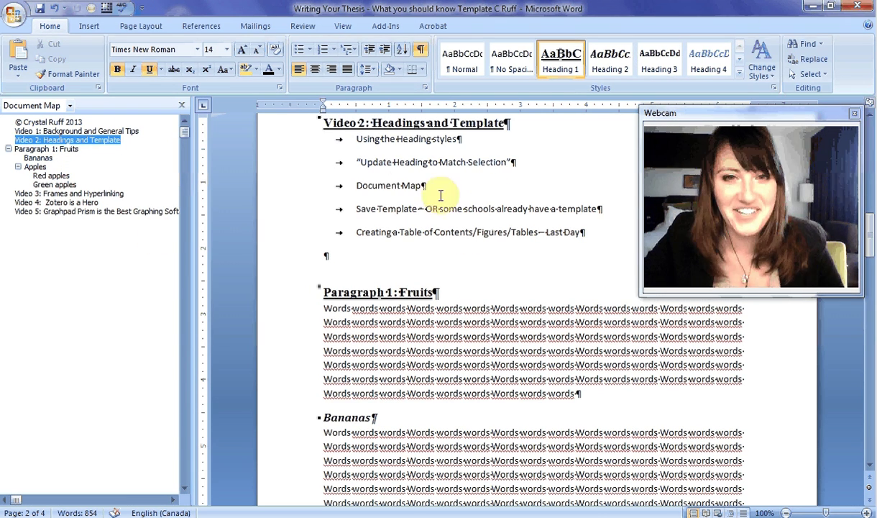
{"action": "left_click", "coordinate": [403, 182]}
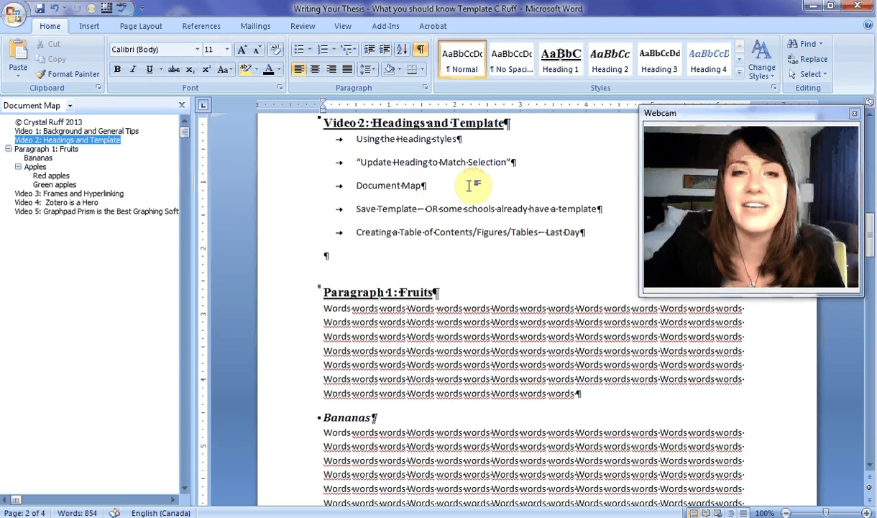
{"action": "left_click_drag", "start_coordinate": [593, 203], "coordinate": [336, 202]}
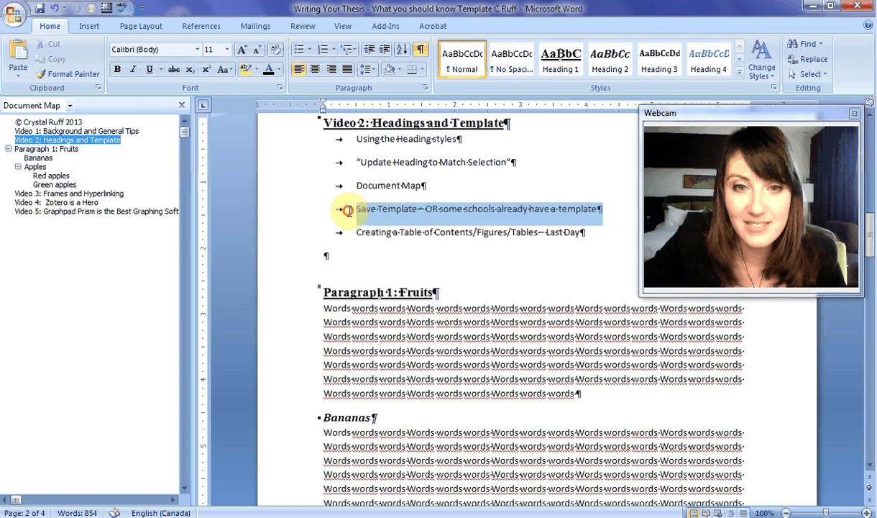
{"action": "left_click", "coordinate": [468, 208]}
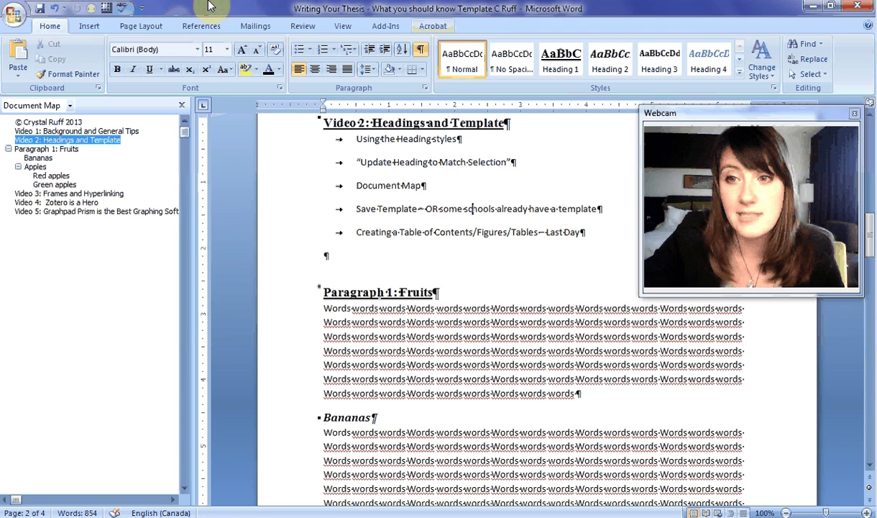
Step: Save a copy of the document as a Word Template in the "Managing Long Docs and writing PhD Resources" folder, keeping the suggested file name
{"action": "left_click", "coordinate": [13, 15]}
{"action": "mouse_move", "coordinate": [62, 143]}
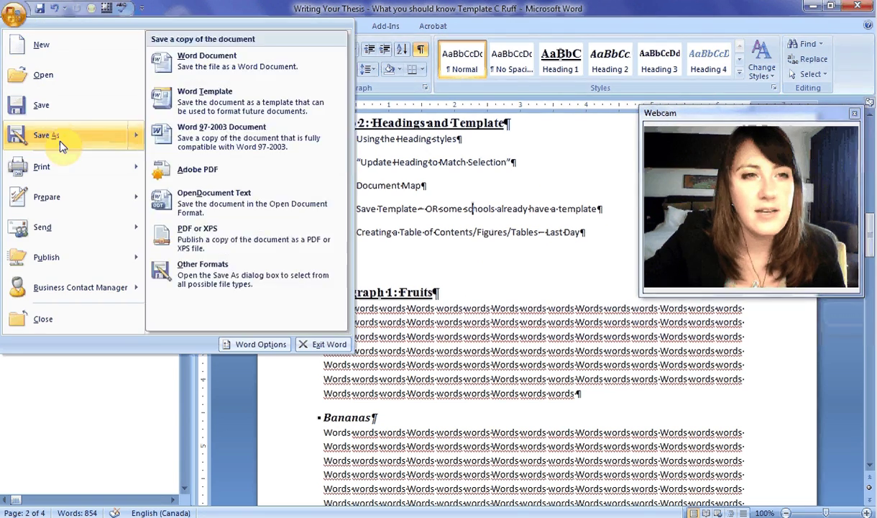
{"action": "left_click", "coordinate": [287, 102]}
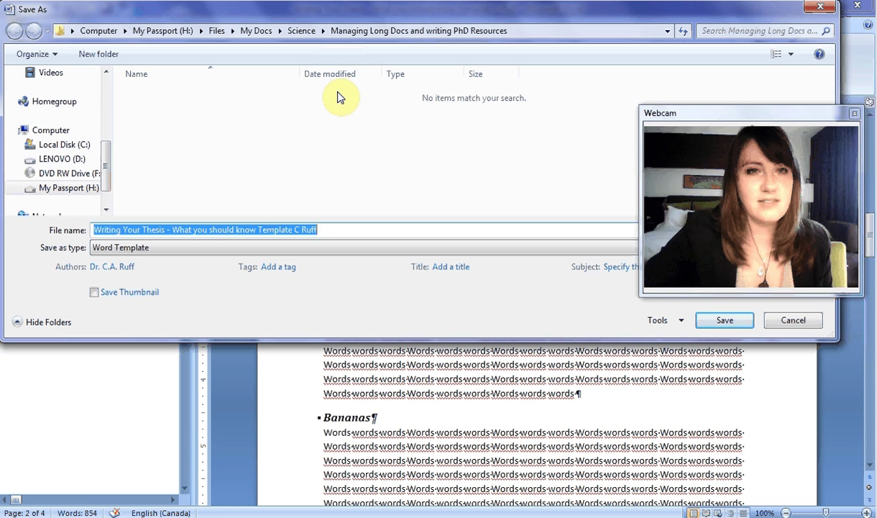
{"action": "scroll", "coordinate": [108, 157], "scroll_direction": "up", "scroll_amount": 4}
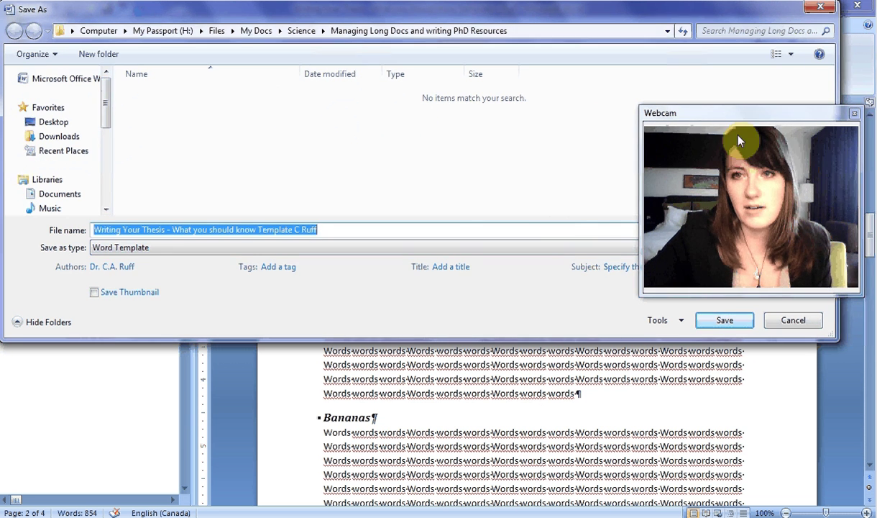
{"action": "left_click", "coordinate": [740, 323]}
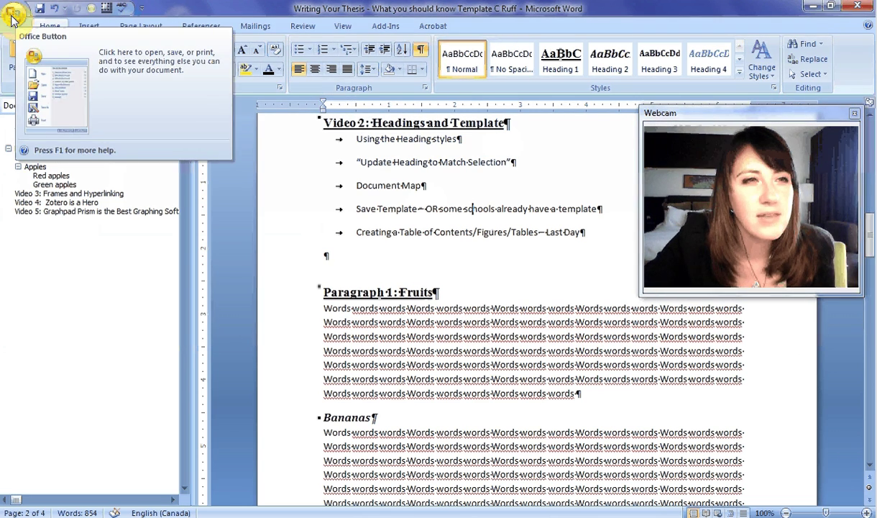
{"action": "left_click", "coordinate": [12, 17]}
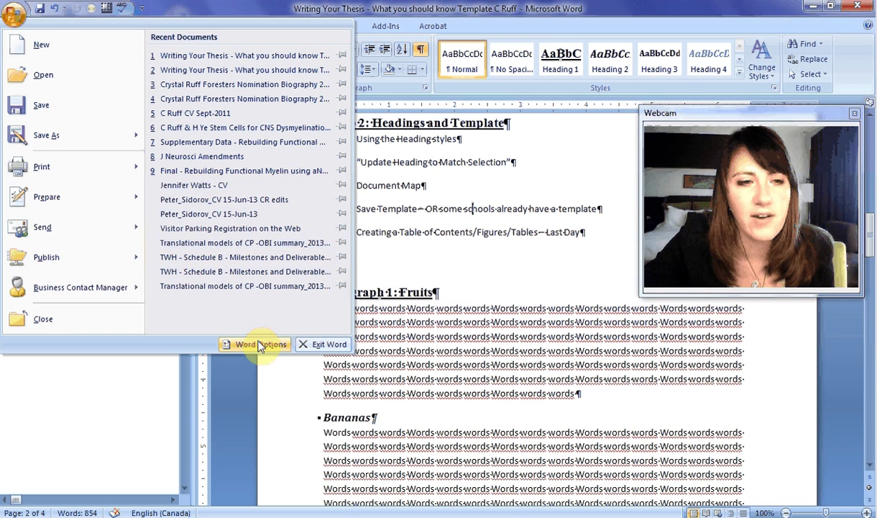
{"action": "mouse_move", "coordinate": [55, 168]}
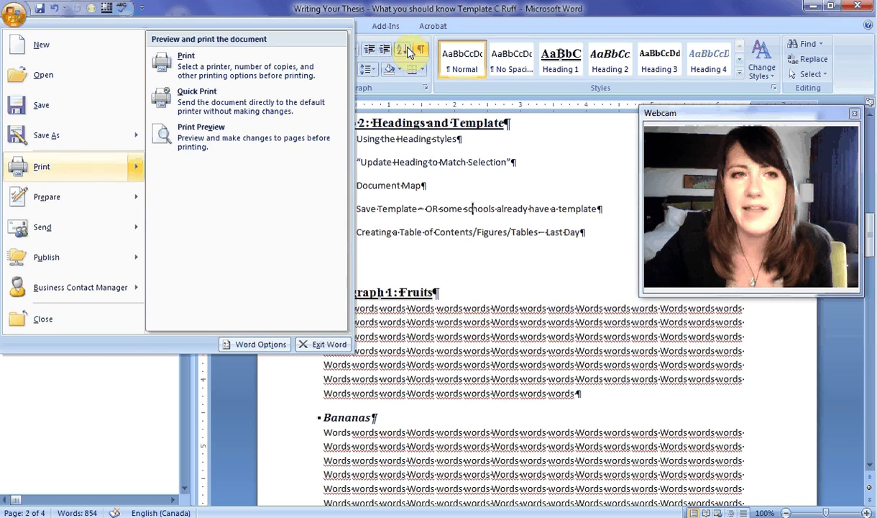
{"action": "left_click", "coordinate": [234, 9]}
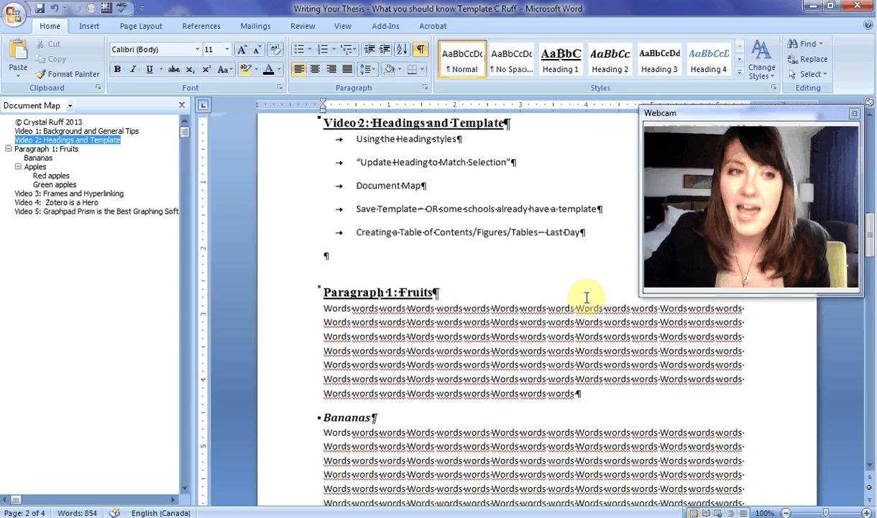
{"action": "left_click", "coordinate": [68, 74]}
{"action": "key", "text": "Escape"}
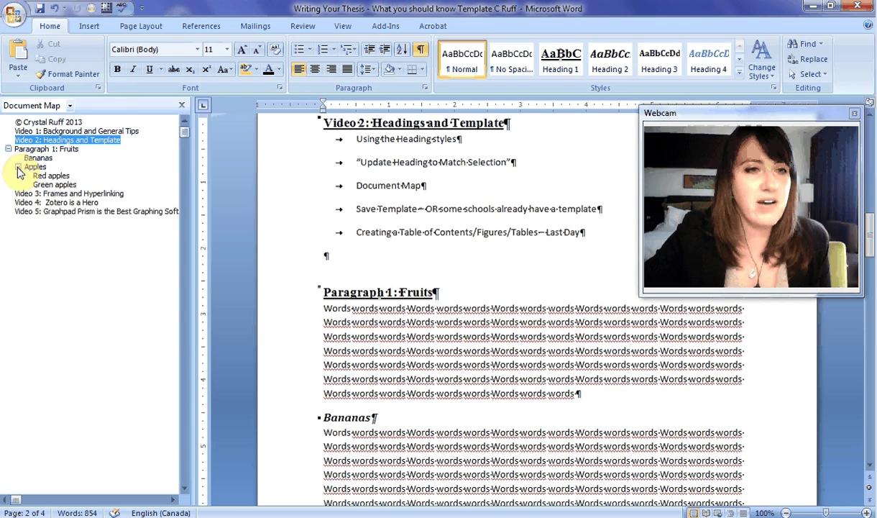
Step: Move the whole "Green apples" section, heading and paragraph, in front of the "Red apples" heading
{"action": "left_click", "coordinate": [64, 184]}
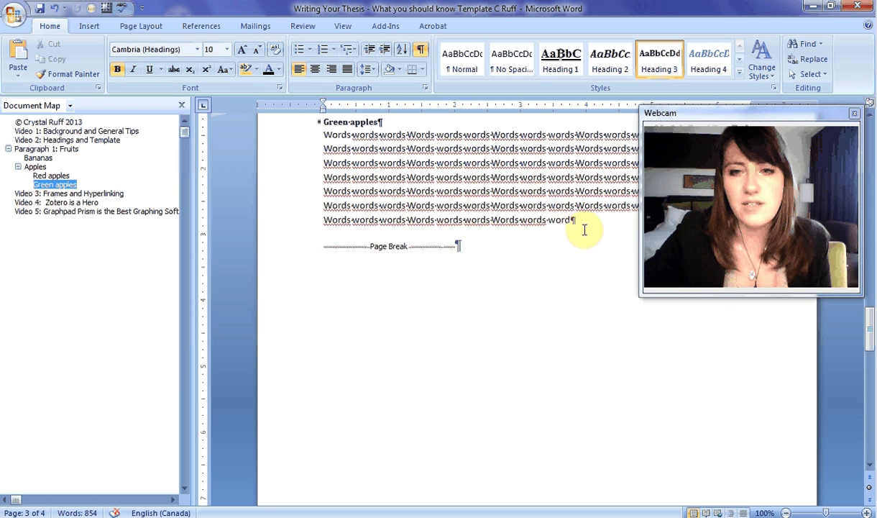
{"action": "left_click_drag", "start_coordinate": [583, 224], "coordinate": [325, 176]}
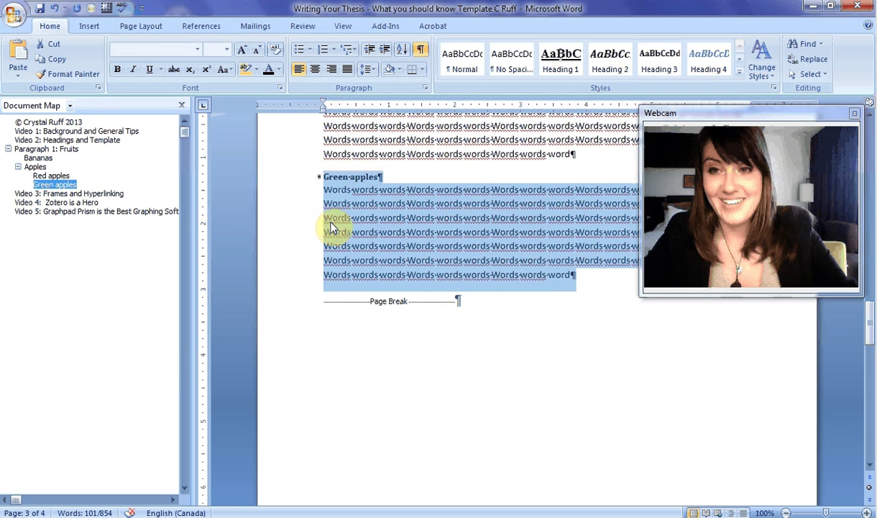
{"action": "key", "text": "Delete"}
{"action": "scroll", "coordinate": [597, 253], "scroll_direction": "up", "scroll_amount": 10}
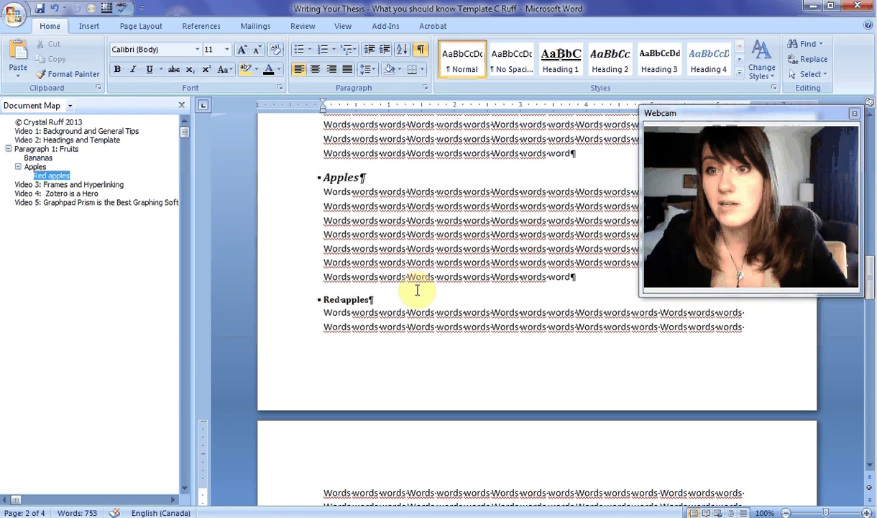
{"action": "left_click", "coordinate": [327, 298]}
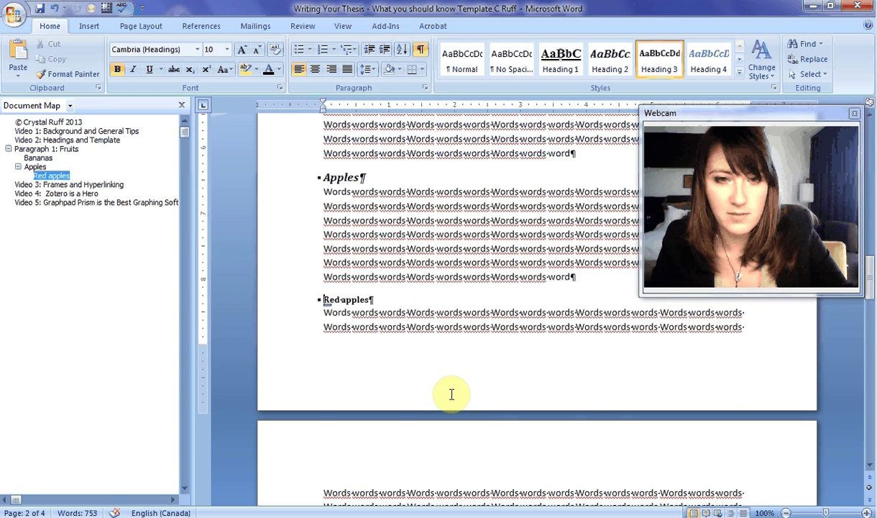
{"action": "key", "text": "ctrl+v"}
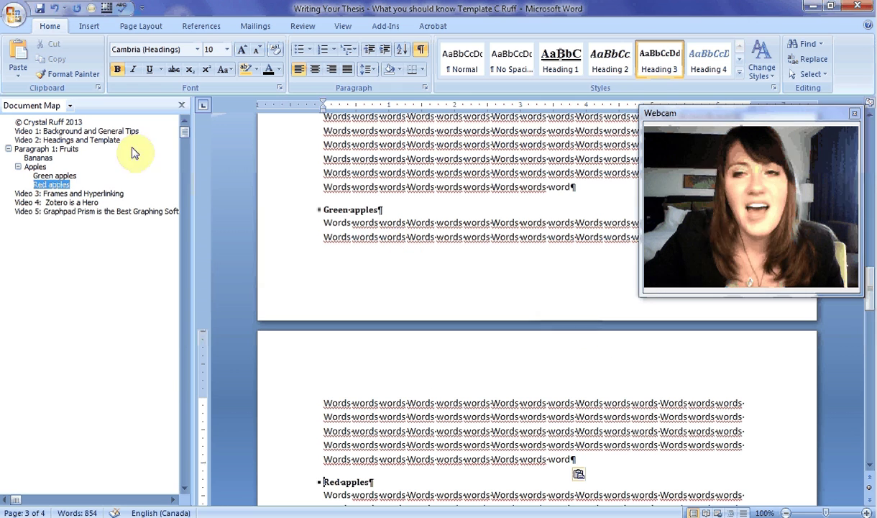
Step: Jump between the "Video 2: Headings and Template" and "Video 1: Background and General Tips" sections to review their bullets and the sample text
{"action": "left_click", "coordinate": [69, 141]}
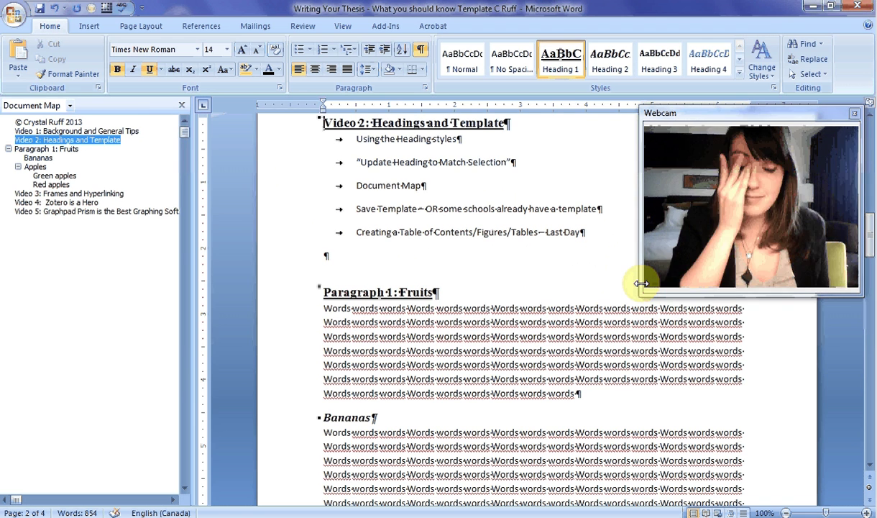
{"action": "scroll", "coordinate": [525, 310], "scroll_direction": "down", "scroll_amount": 1}
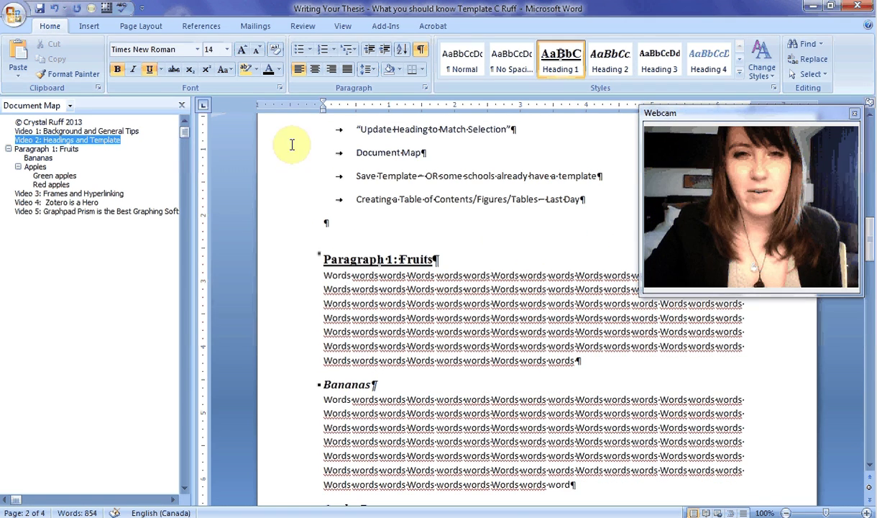
{"action": "left_click", "coordinate": [84, 132]}
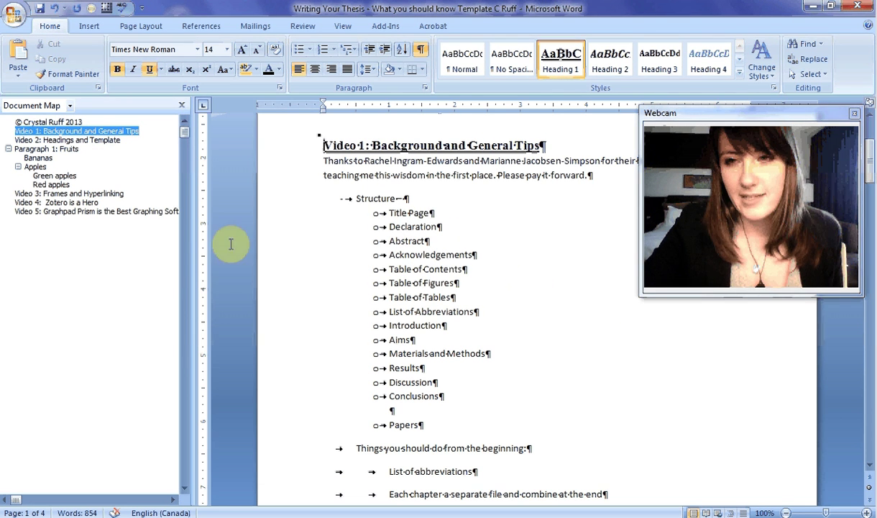
{"action": "left_click", "coordinate": [71, 141]}
{"action": "scroll", "coordinate": [359, 371], "scroll_direction": "down", "scroll_amount": 10}
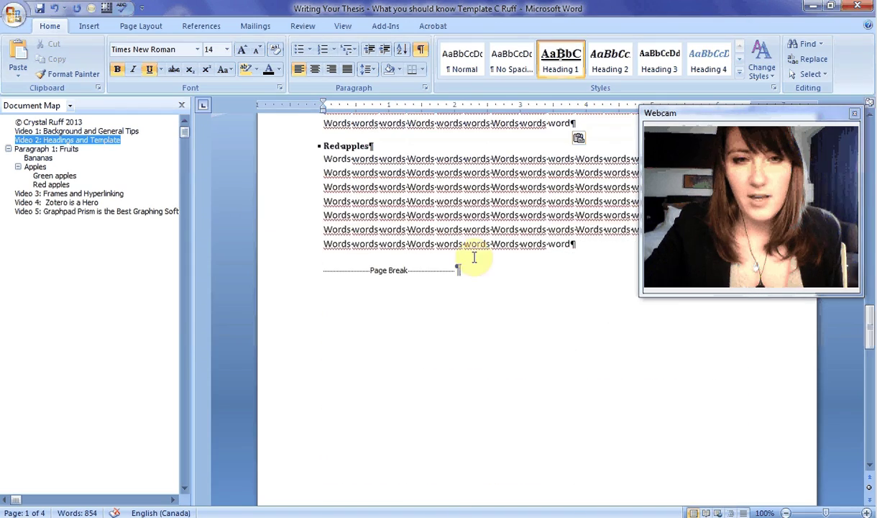
{"action": "scroll", "coordinate": [406, 189], "scroll_direction": "up", "scroll_amount": 10}
{"action": "scroll", "coordinate": [415, 192], "scroll_direction": "up", "scroll_amount": 10}
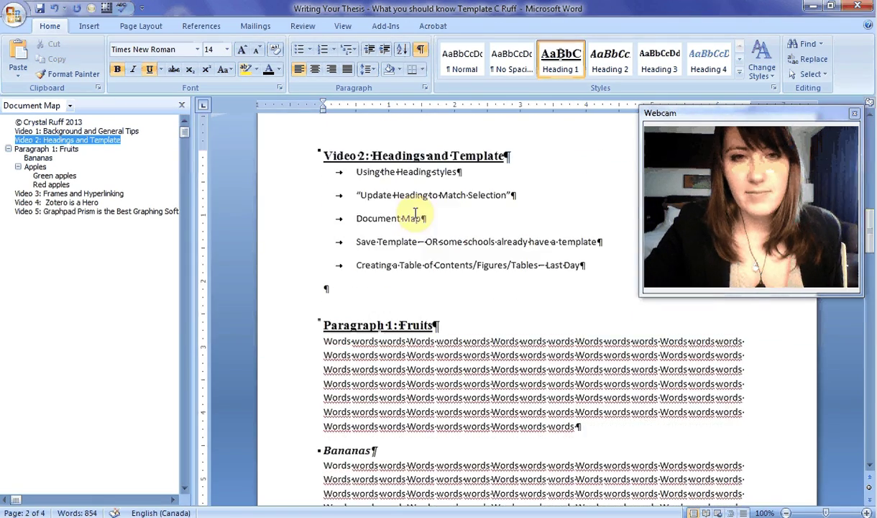
Step: Insert a page break at the empty paragraph above the "Paragraph 1: Fruits" heading
{"action": "scroll", "coordinate": [424, 227], "scroll_direction": "down", "scroll_amount": 3}
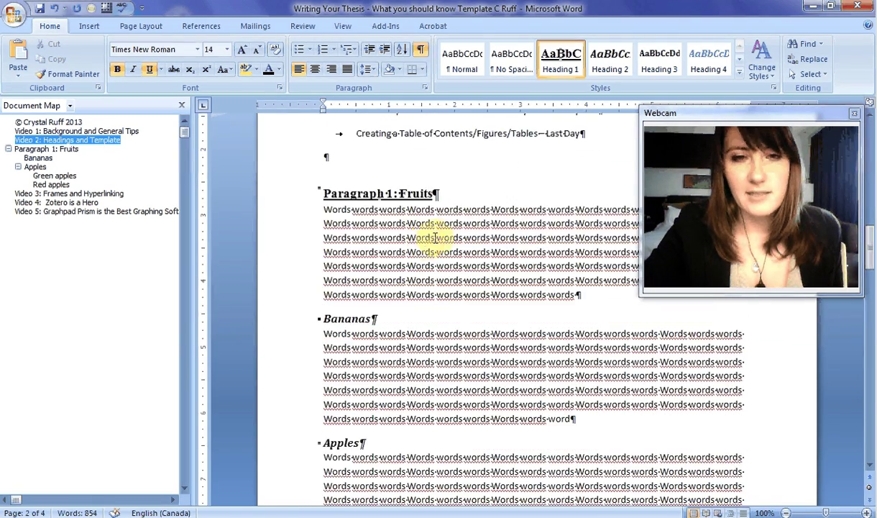
{"action": "left_click", "coordinate": [330, 155]}
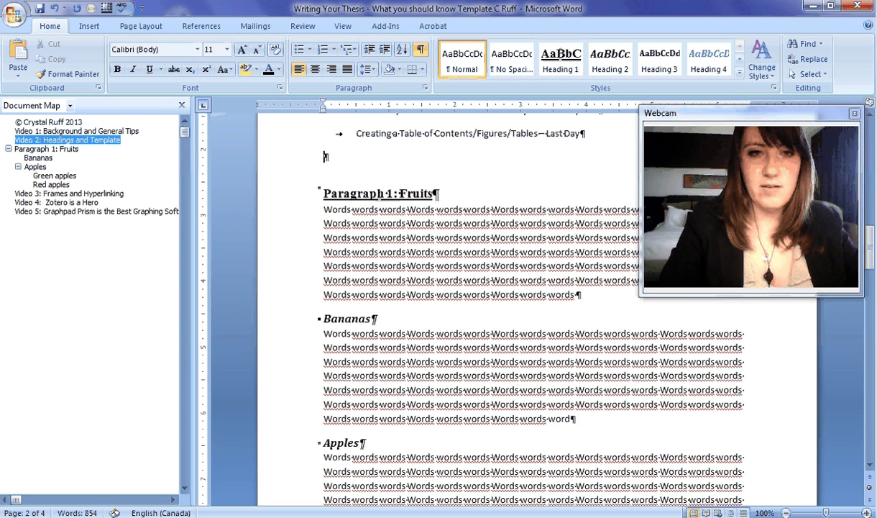
{"action": "key", "text": "ctrl+Return"}
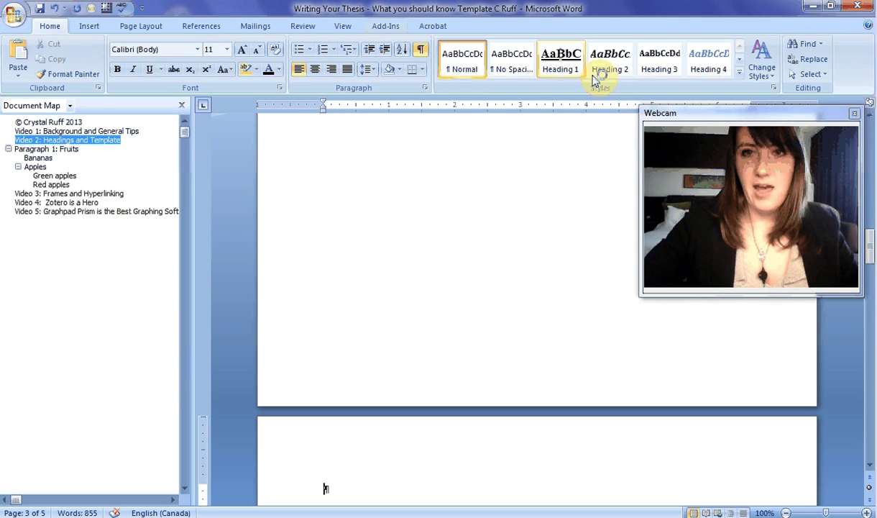
Step: Add the heading "Table of Contents:" above "Paragraph 1: Fruits" and give it the Heading 1 style
{"action": "left_click", "coordinate": [739, 58]}
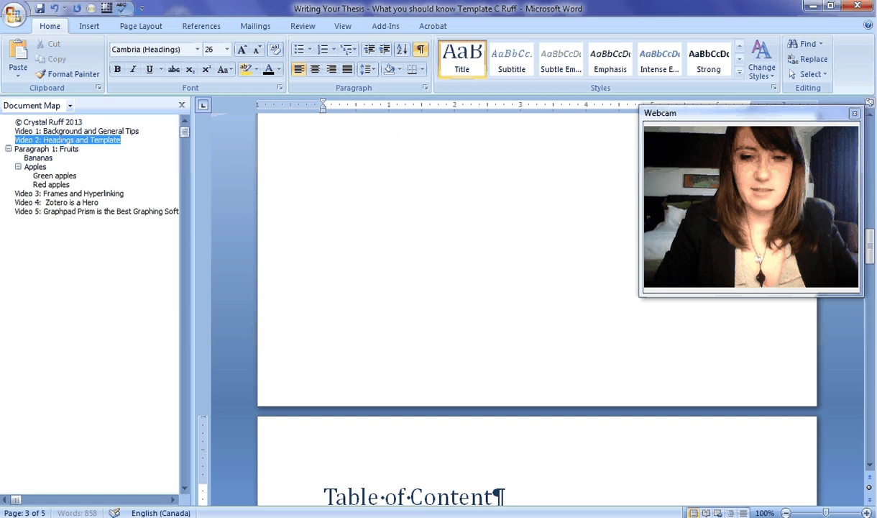
{"action": "left_click_drag", "start_coordinate": [507, 494], "coordinate": [314, 490]}
{"action": "left_click", "coordinate": [741, 47]}
{"action": "left_click", "coordinate": [741, 48]}
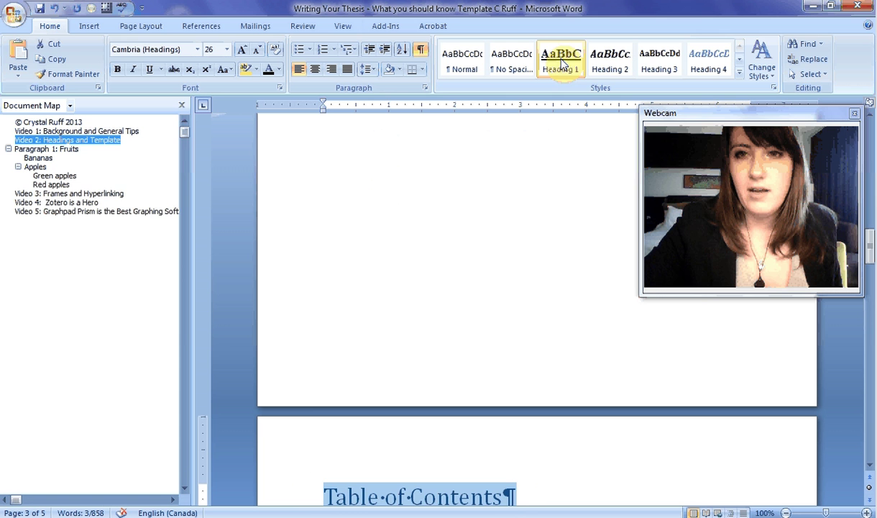
{"action": "left_click", "coordinate": [559, 63]}
{"action": "left_click", "coordinate": [440, 489]}
{"action": "type", "text": ":"}
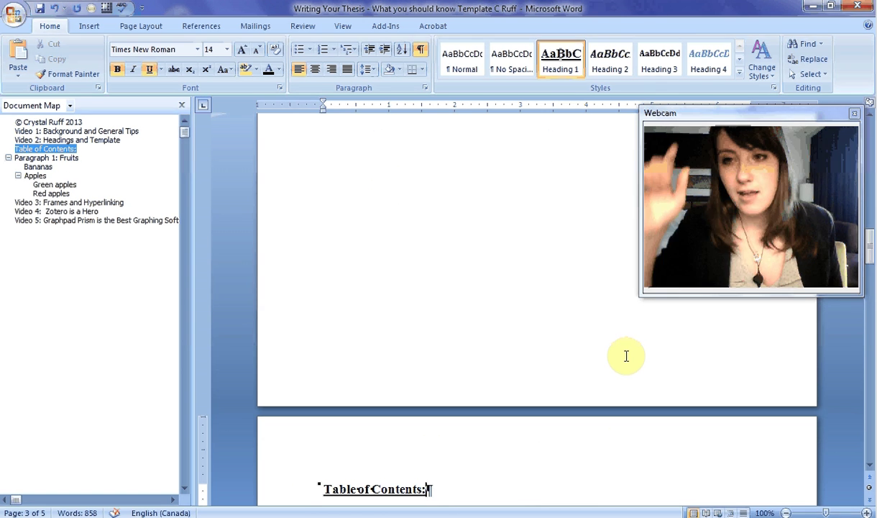
Step: Insert a page break after the "Table of Contents:" heading and add two empty paragraphs beneath the heading
{"action": "scroll", "coordinate": [489, 219], "scroll_direction": "down", "scroll_amount": 2}
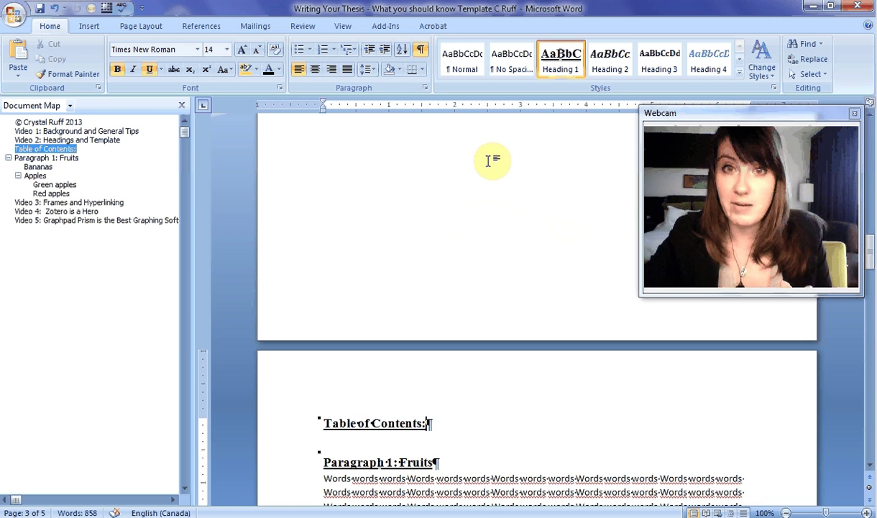
{"action": "scroll", "coordinate": [515, 381], "scroll_direction": "down", "scroll_amount": 2}
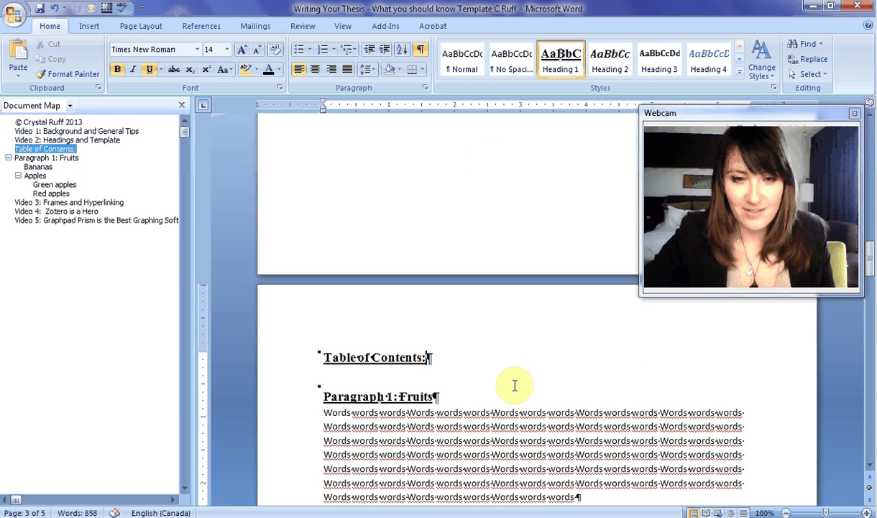
{"action": "key", "text": "ctrl+Return"}
{"action": "scroll", "coordinate": [446, 216], "scroll_direction": "up", "scroll_amount": 4}
{"action": "scroll", "coordinate": [407, 201], "scroll_direction": "up", "scroll_amount": 3}
{"action": "left_click", "coordinate": [439, 187]}
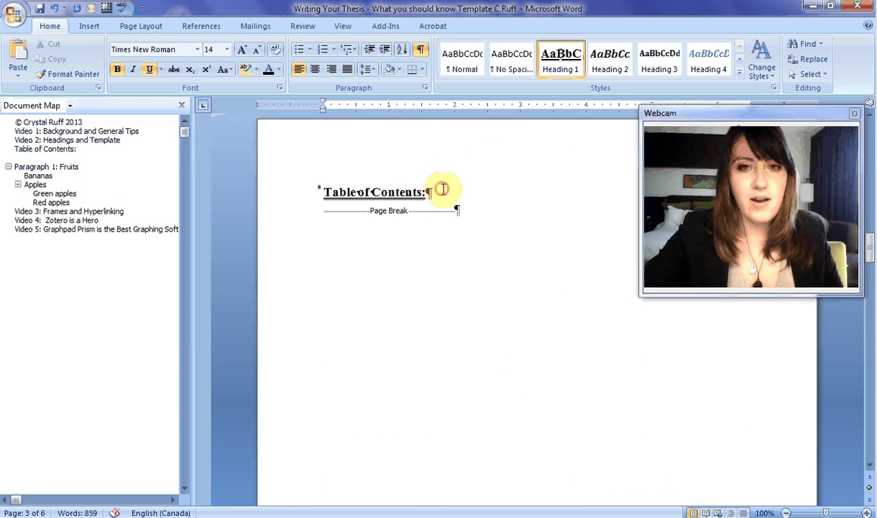
{"action": "key", "text": "Return"}
{"action": "key", "text": "Return"}
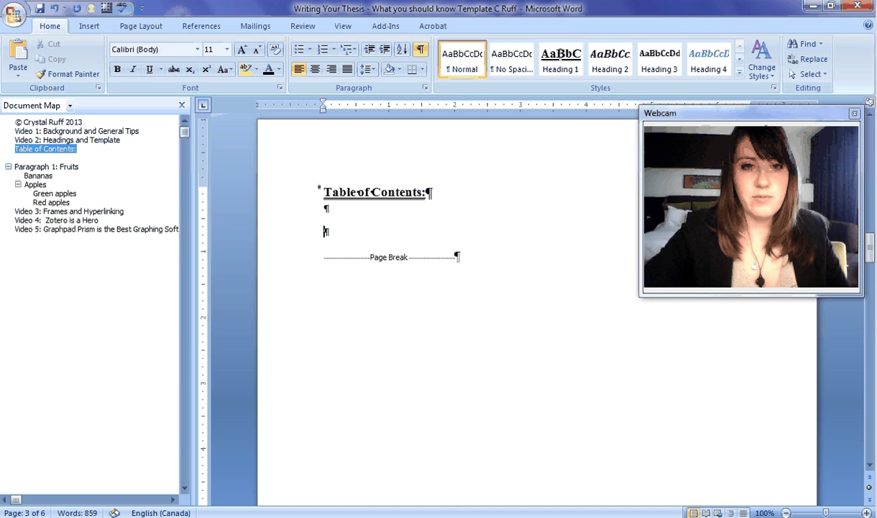
Step: Insert the built-in Manual Table table of contents at the second empty paragraph under the "Table of Contents:" heading
{"action": "left_click", "coordinate": [201, 26]}
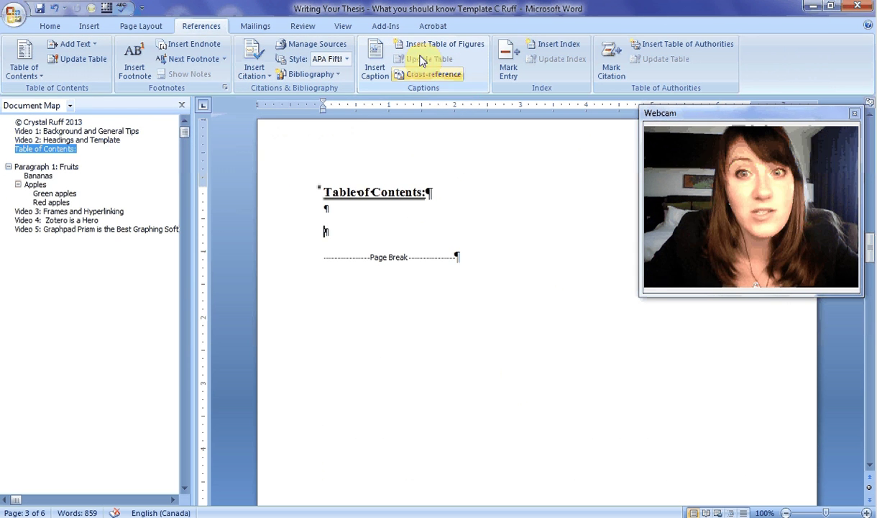
{"action": "left_click", "coordinate": [26, 57]}
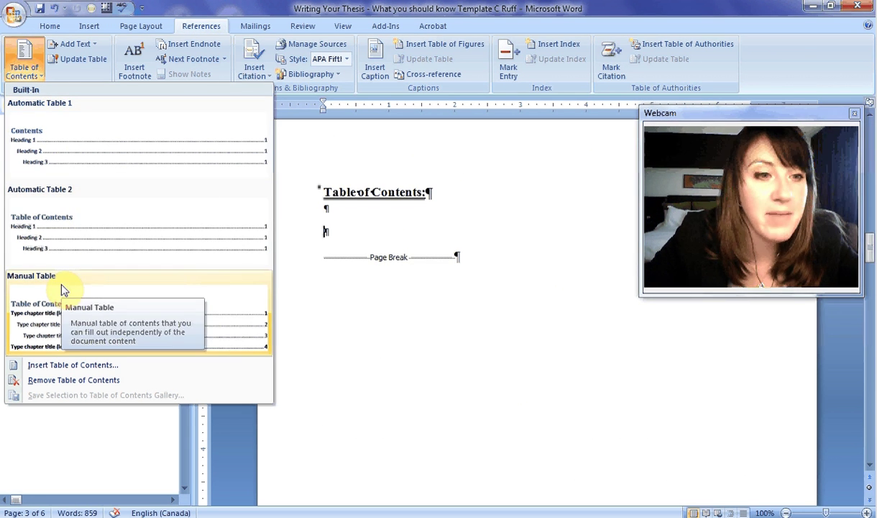
{"action": "key", "text": "Escape"}
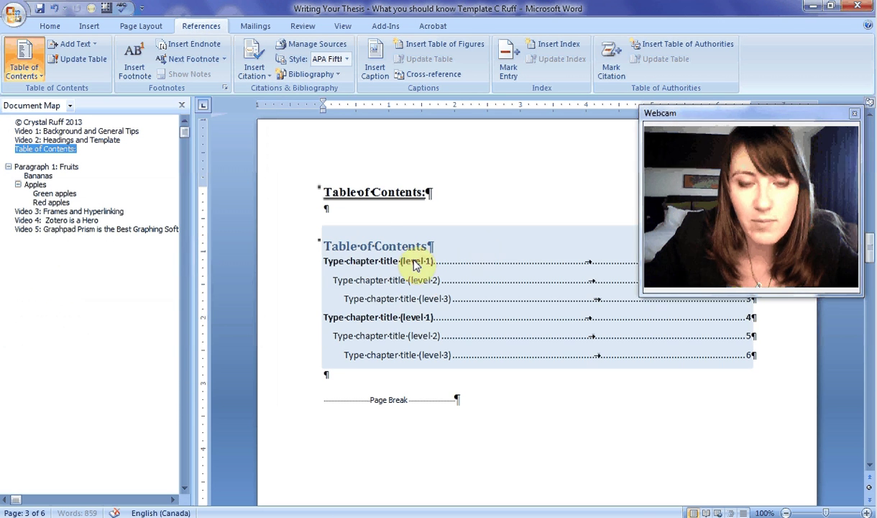
{"action": "left_click", "coordinate": [515, 386]}
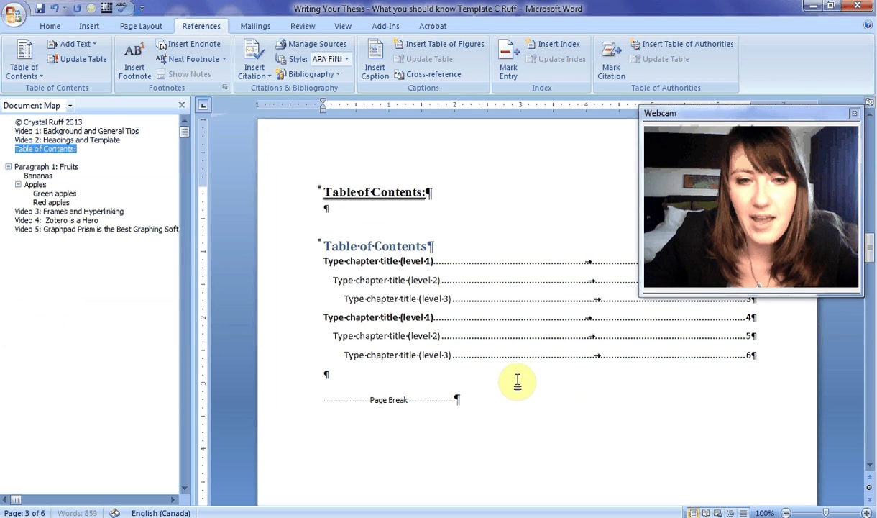
{"action": "left_click", "coordinate": [791, 114]}
{"action": "left_click_drag", "start_coordinate": [792, 114], "coordinate": [517, 347]}
{"action": "left_click_drag", "start_coordinate": [568, 314], "coordinate": [558, 320]}
{"action": "left_click_drag", "start_coordinate": [476, 299], "coordinate": [663, 64]}
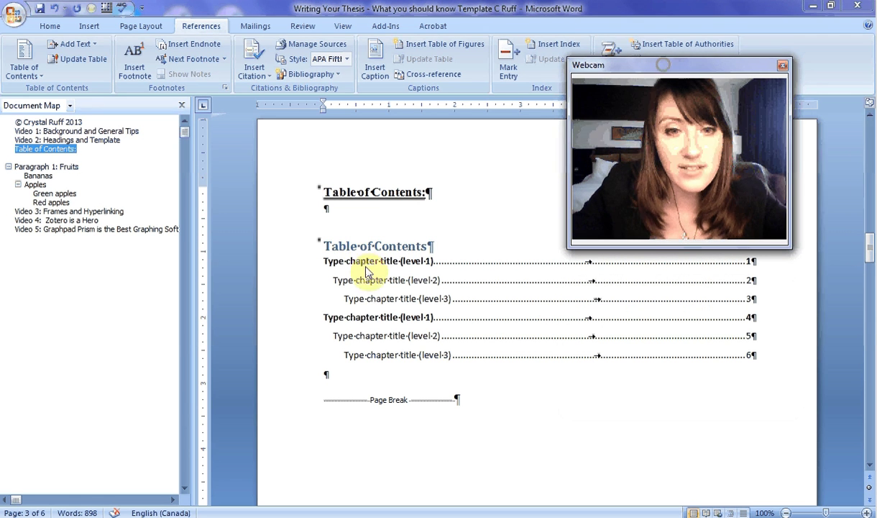
Step: Remove the manual table of contents from beneath the "Table of Contents:" heading
{"action": "left_click", "coordinate": [762, 355]}
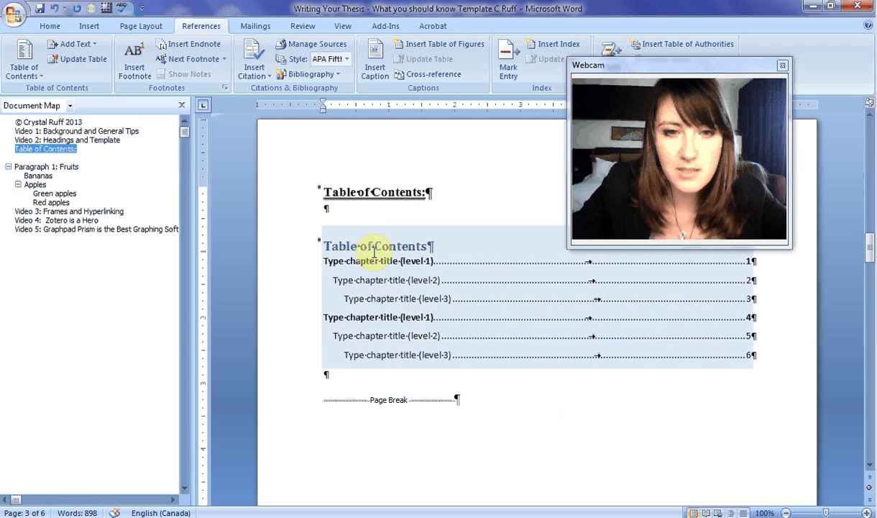
{"action": "left_click", "coordinate": [352, 317]}
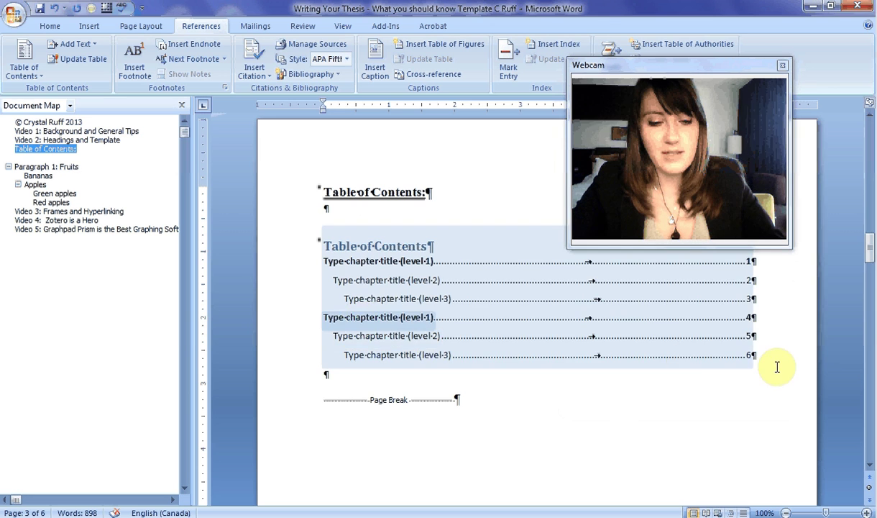
{"action": "left_click_drag", "start_coordinate": [764, 363], "coordinate": [447, 277]}
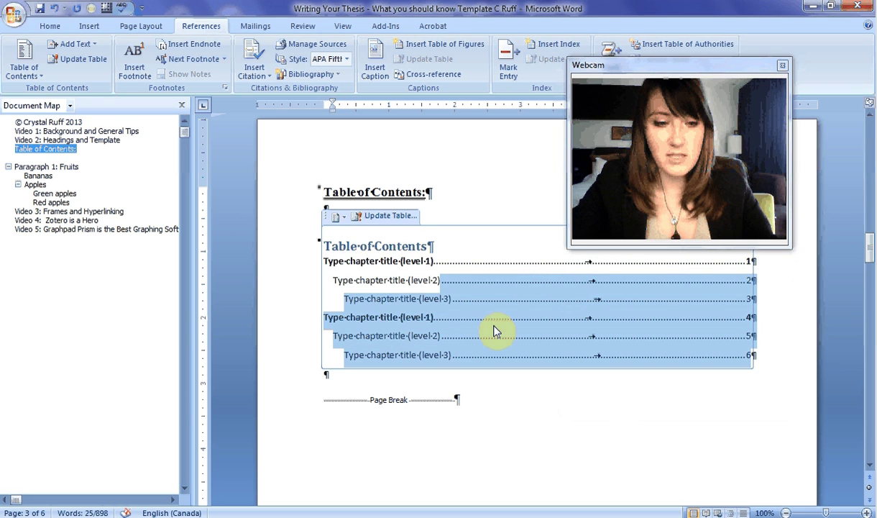
{"action": "key", "text": "Delete"}
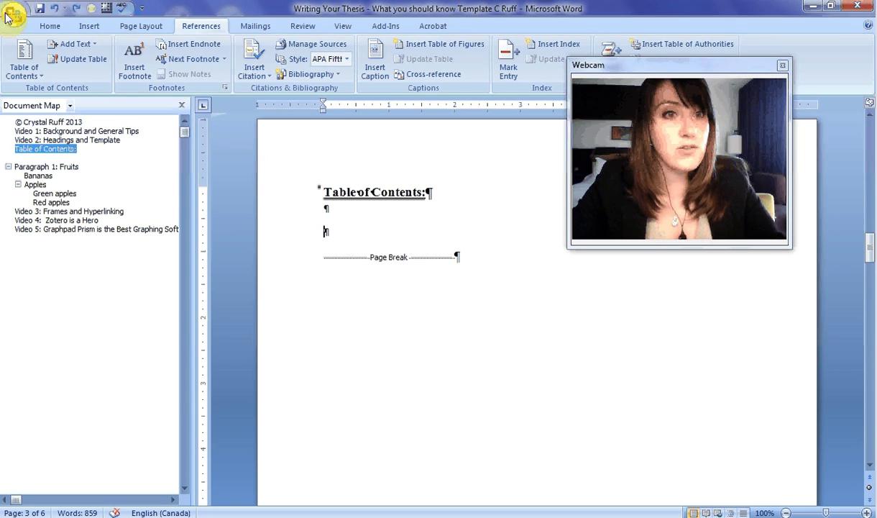
Step: Insert the built-in Automatic Table 1 table of contents under the "Table of Contents:" heading and review its entries
{"action": "left_click", "coordinate": [32, 73]}
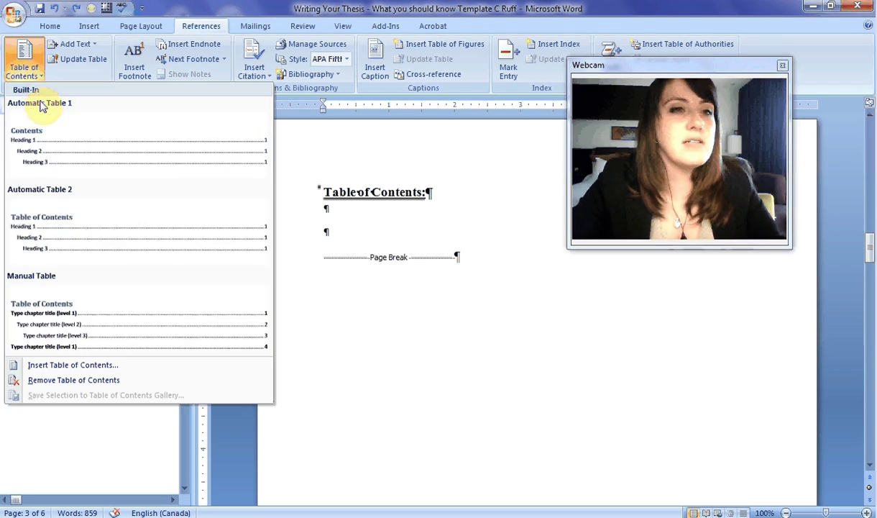
{"action": "left_click", "coordinate": [41, 112]}
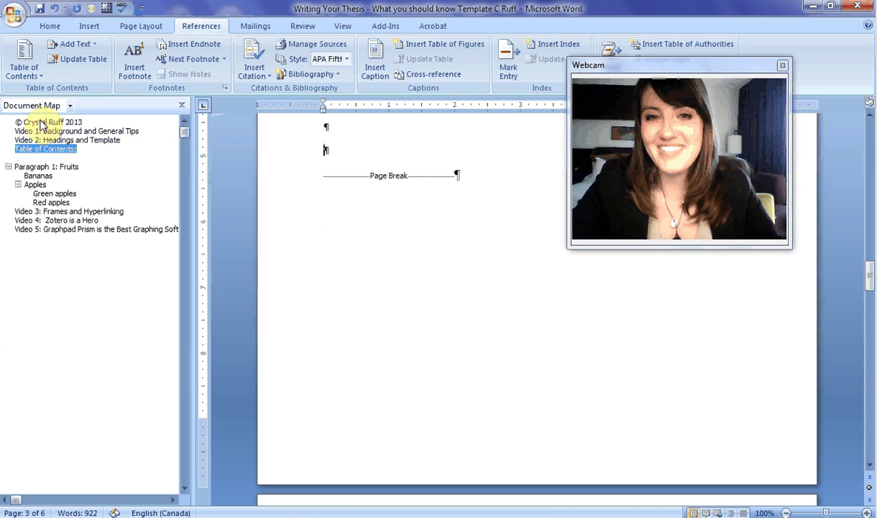
{"action": "scroll", "coordinate": [431, 287], "scroll_direction": "up", "scroll_amount": 4}
{"action": "scroll", "coordinate": [461, 295], "scroll_direction": "up", "scroll_amount": 2}
{"action": "scroll", "coordinate": [529, 262], "scroll_direction": "up", "scroll_amount": 1}
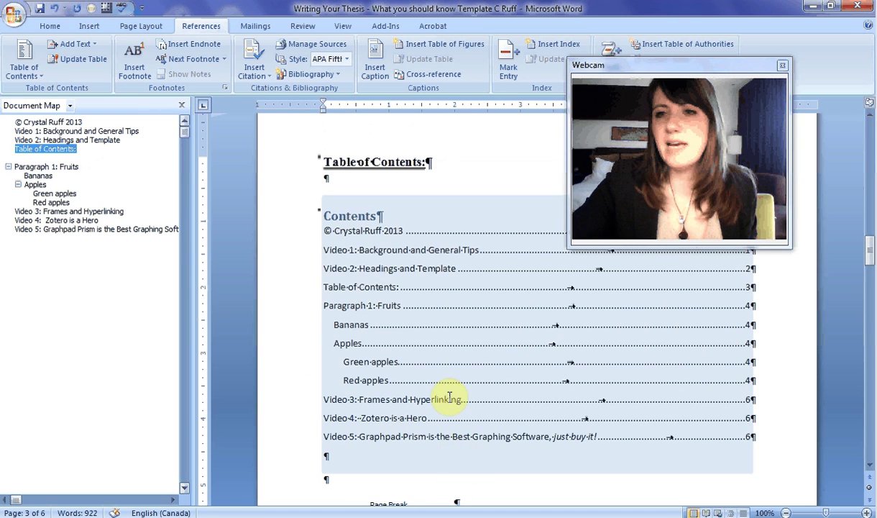
{"action": "left_click", "coordinate": [324, 158]}
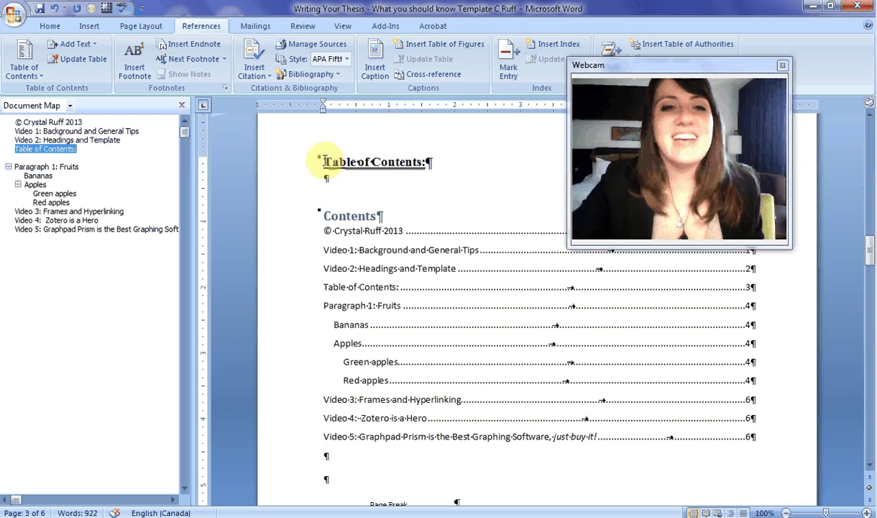
Step: Move the whole "Paragraph 1: Fruits" section with its subsections to a new page after the Video 2 bullets, ahead of "Table of Contents:"
{"action": "left_click", "coordinate": [49, 185]}
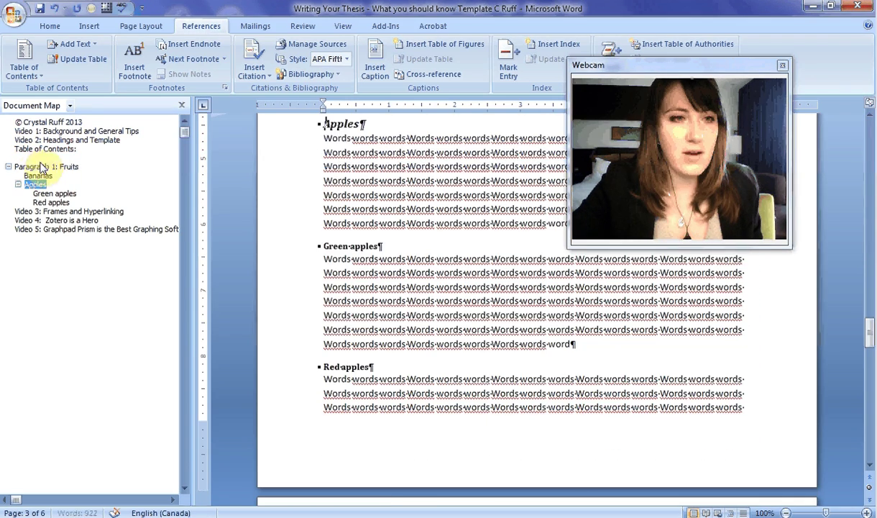
{"action": "left_click", "coordinate": [39, 167]}
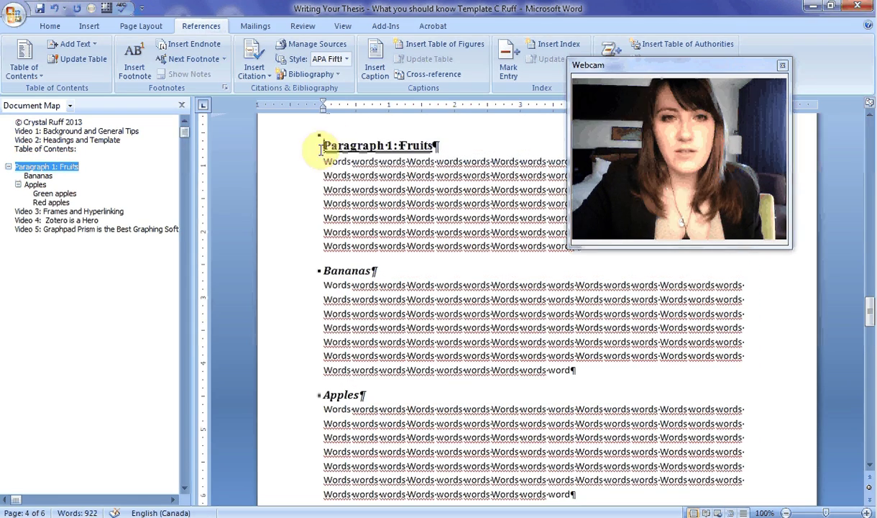
{"action": "left_click_drag", "start_coordinate": [323, 143], "coordinate": [574, 389]}
{"action": "key", "text": "Delete"}
{"action": "key", "text": "ctrl+z"}
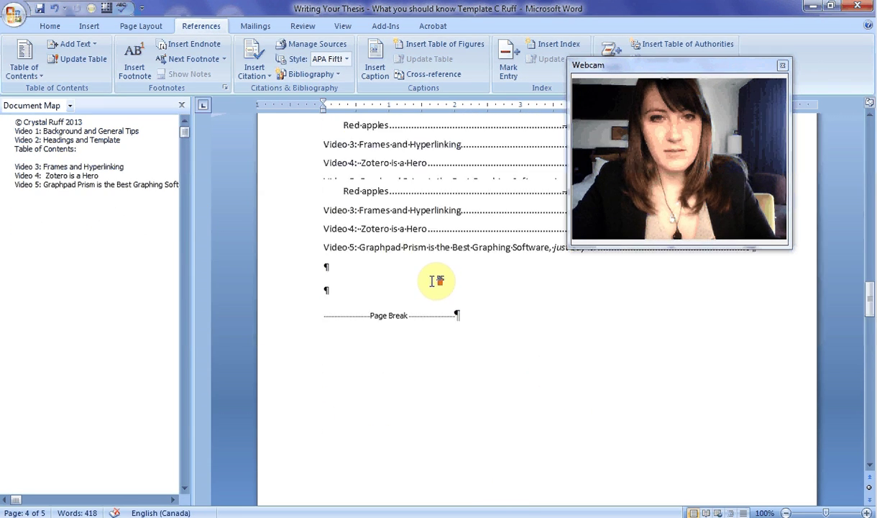
{"action": "left_click", "coordinate": [431, 282]}
{"action": "scroll", "coordinate": [366, 309], "scroll_direction": "up", "scroll_amount": 10}
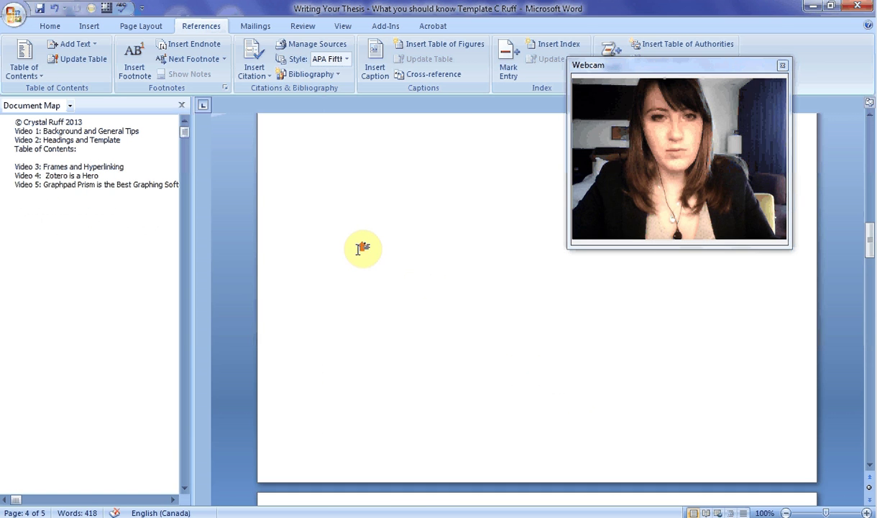
{"action": "left_click", "coordinate": [460, 228]}
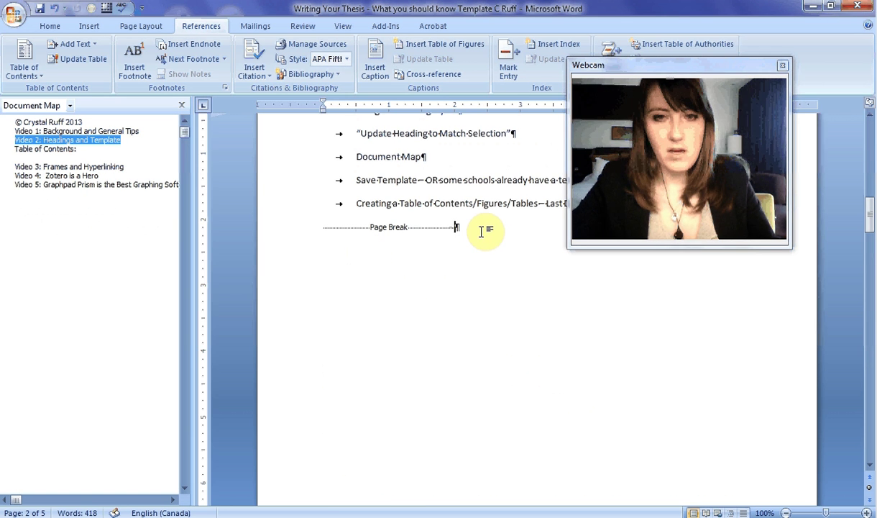
{"action": "key", "text": "ctrl+Return"}
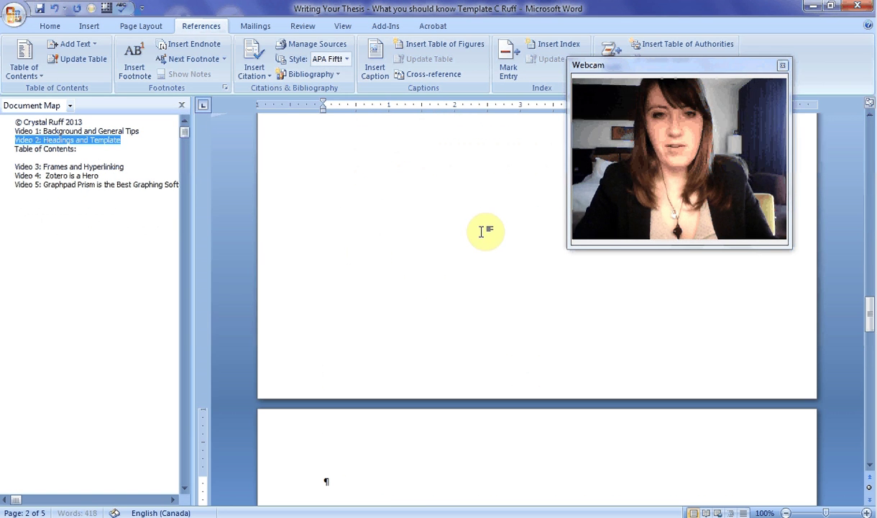
{"action": "key", "text": "ctrl+v"}
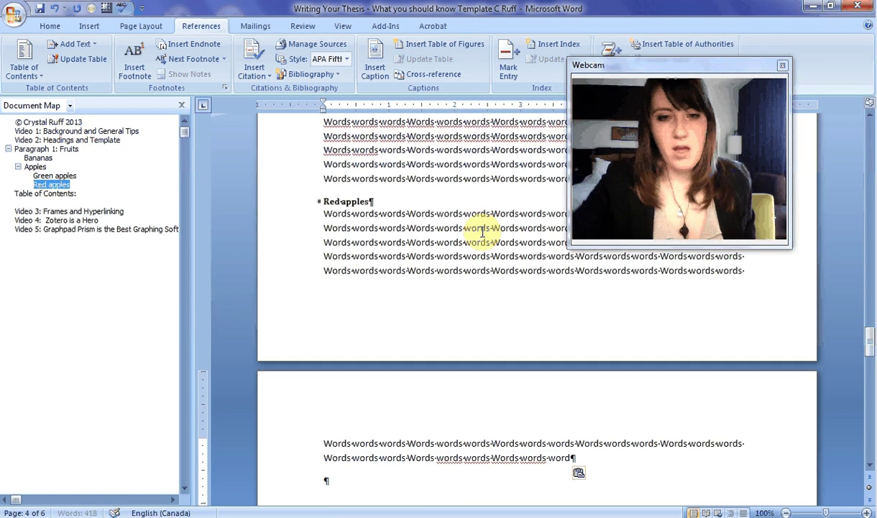
Step: Update the entire automatic table under the "Table of Contents:" heading and go back to the "Video 2: Headings and Template" section
{"action": "scroll", "coordinate": [506, 276], "scroll_direction": "down", "scroll_amount": 2}
{"action": "scroll", "coordinate": [505, 276], "scroll_direction": "down", "scroll_amount": 5}
{"action": "scroll", "coordinate": [597, 317], "scroll_direction": "down", "scroll_amount": 1}
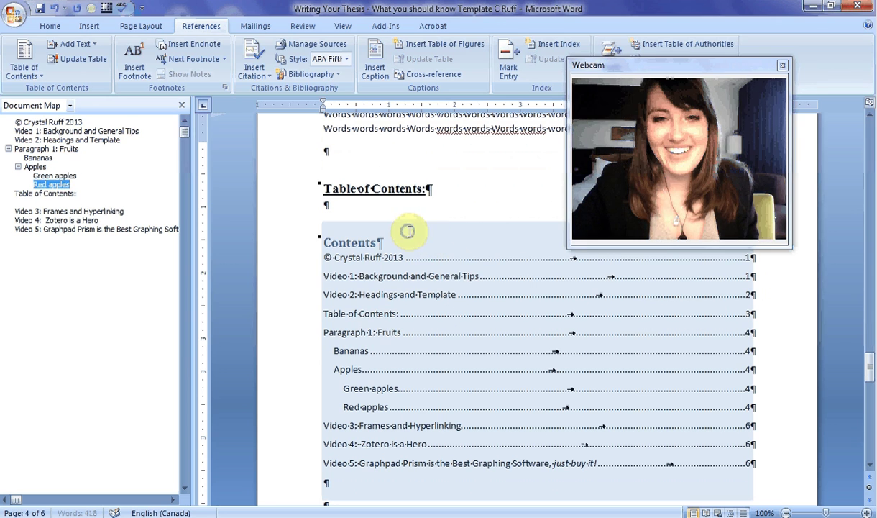
{"action": "left_click", "coordinate": [550, 229]}
{"action": "left_click_drag", "start_coordinate": [647, 65], "coordinate": [735, 7]}
{"action": "left_click", "coordinate": [363, 242]}
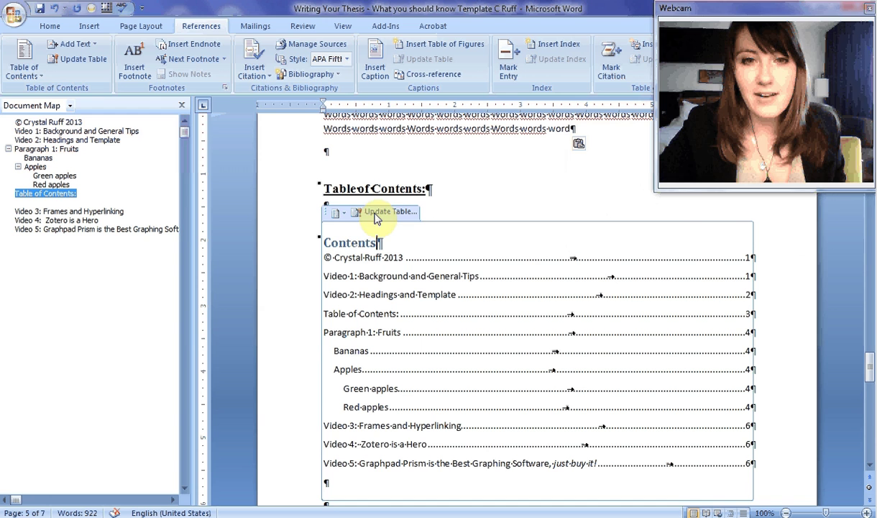
{"action": "left_click", "coordinate": [389, 214]}
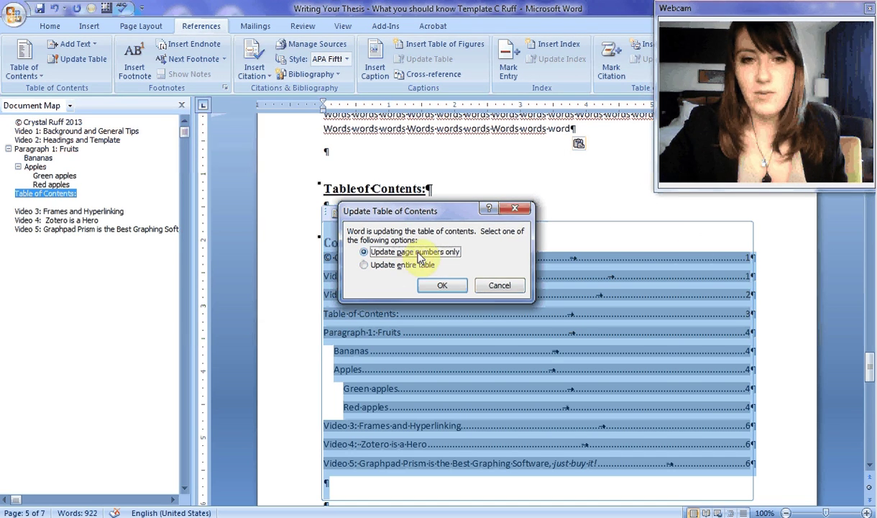
{"action": "left_click", "coordinate": [366, 265]}
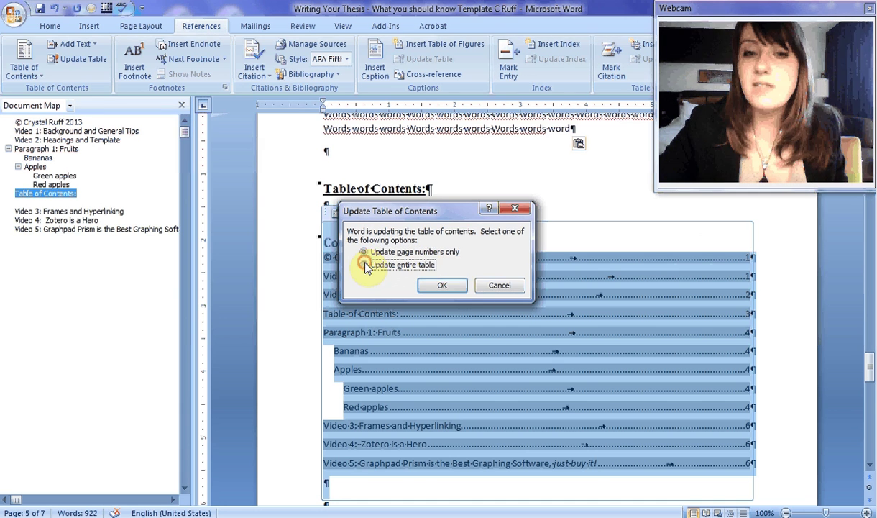
{"action": "left_click", "coordinate": [458, 288]}
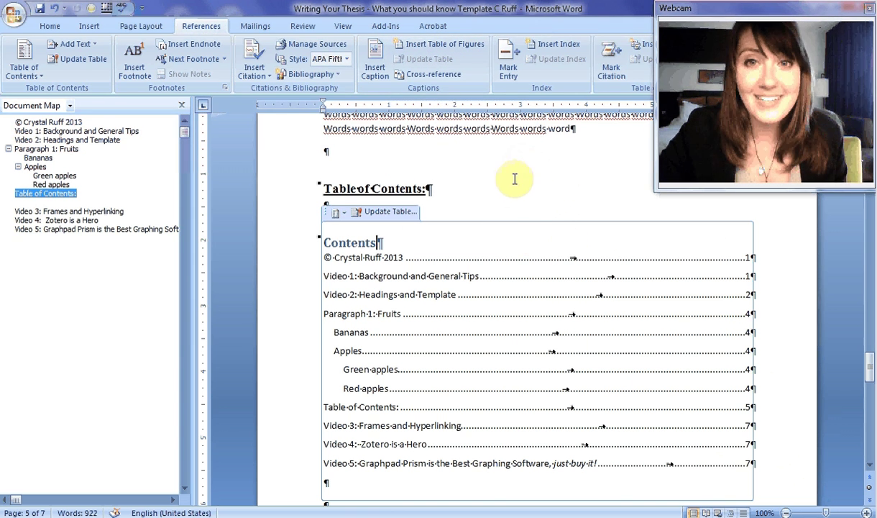
{"action": "left_click", "coordinate": [58, 139]}
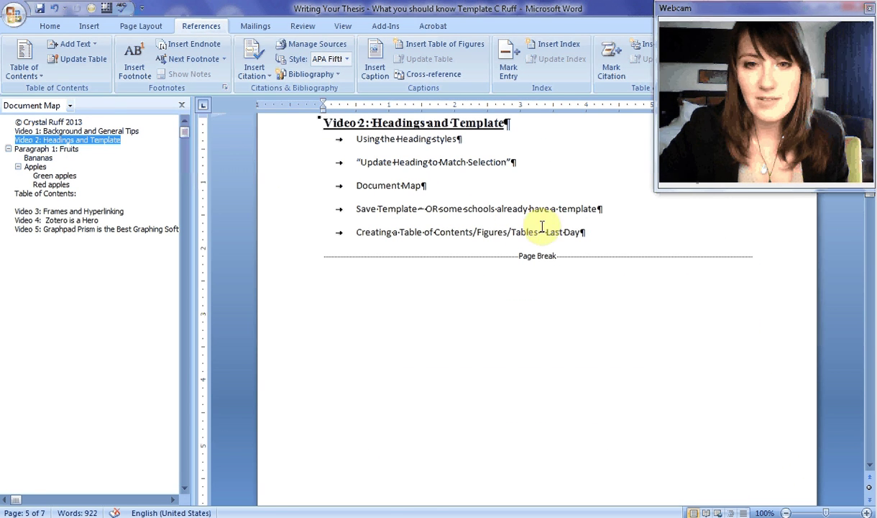